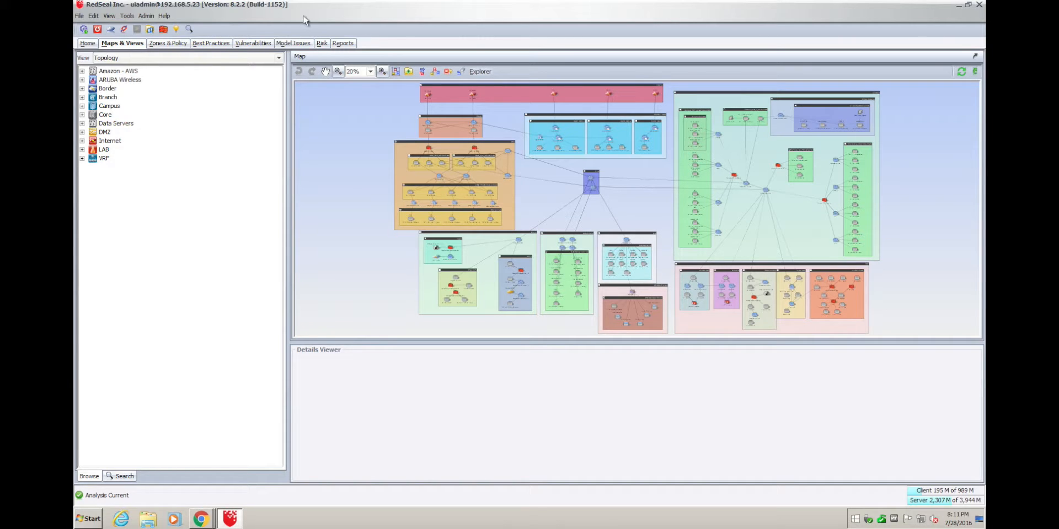
Review the Unscanned Host-Subnets model issue check, then return to the topology map.
{"action": "left_click", "coordinate": [292, 44]}
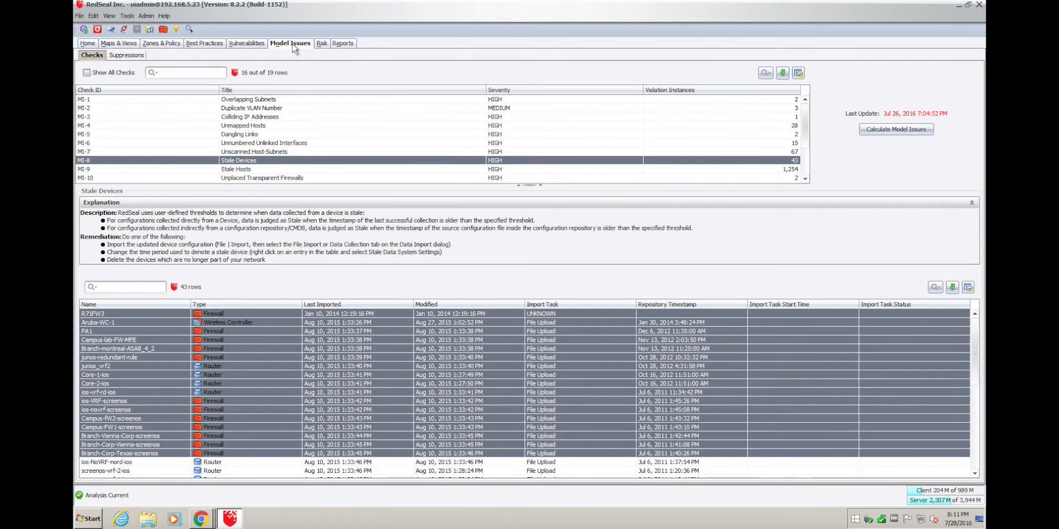
{"action": "left_click", "coordinate": [287, 152]}
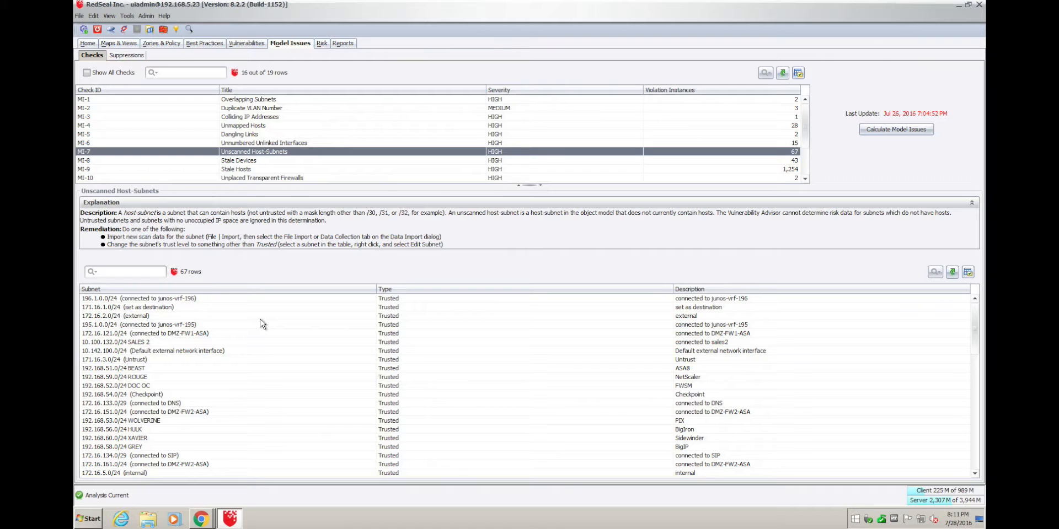
{"action": "left_click", "coordinate": [132, 45]}
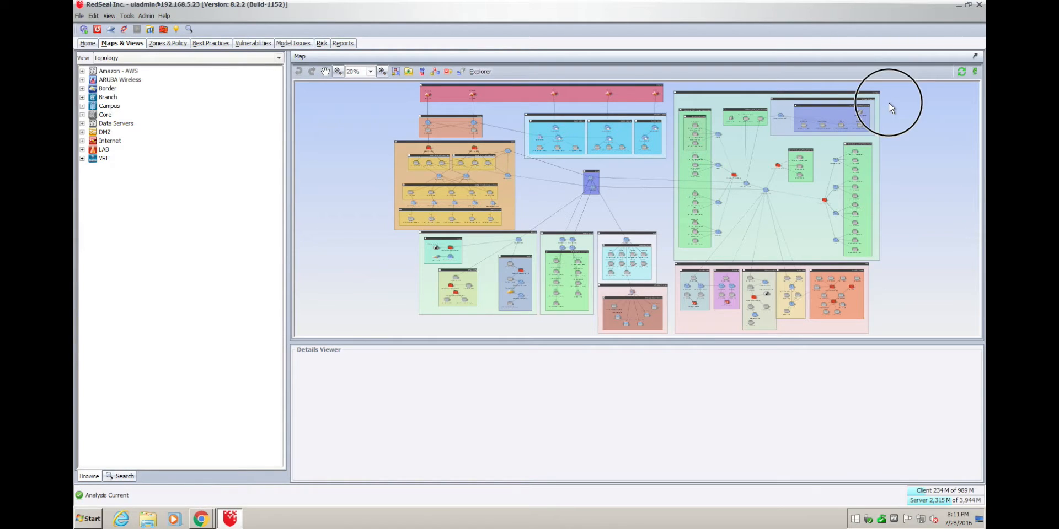
Select the Rapid7 Vuln Scanner and zoom the map to it in Critical Systems subnets.
{"action": "left_click", "coordinate": [860, 112]}
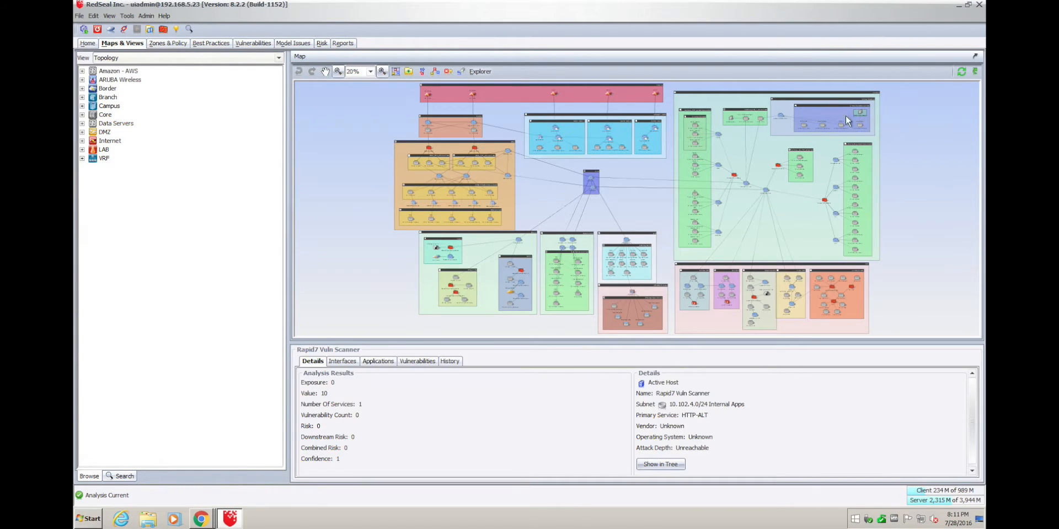
{"action": "right_click", "coordinate": [903, 116]}
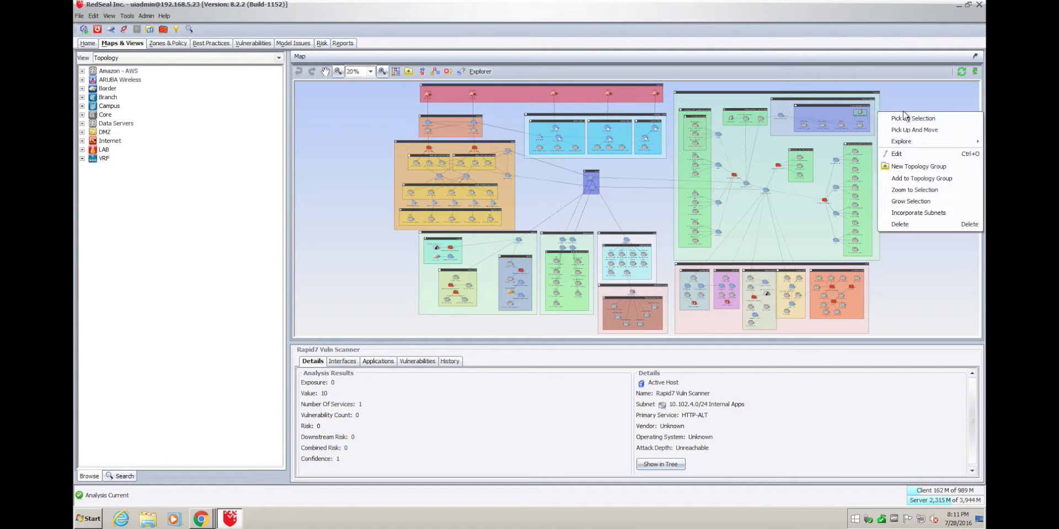
{"action": "mouse_move", "coordinate": [904, 144]}
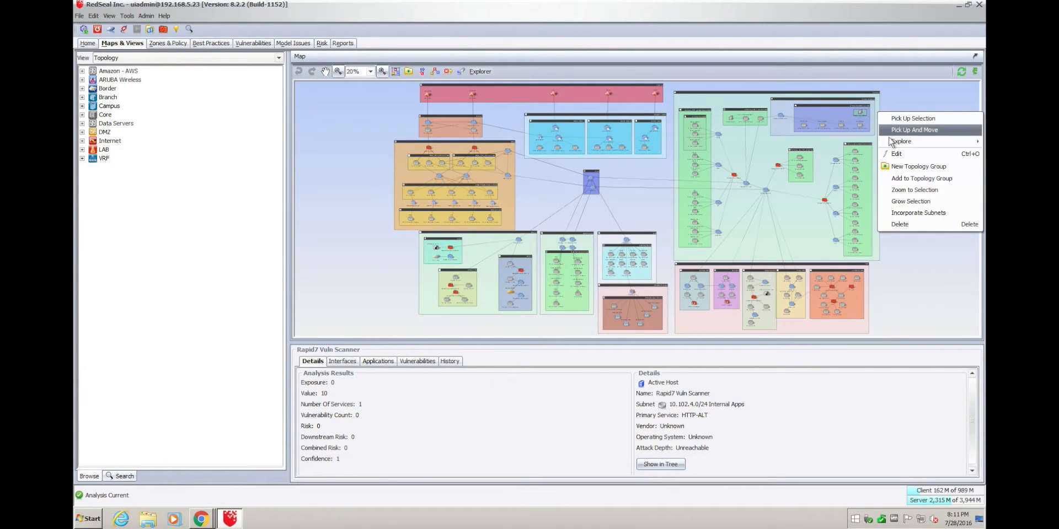
{"action": "left_click", "coordinate": [911, 91]}
{"action": "right_click", "coordinate": [911, 91]}
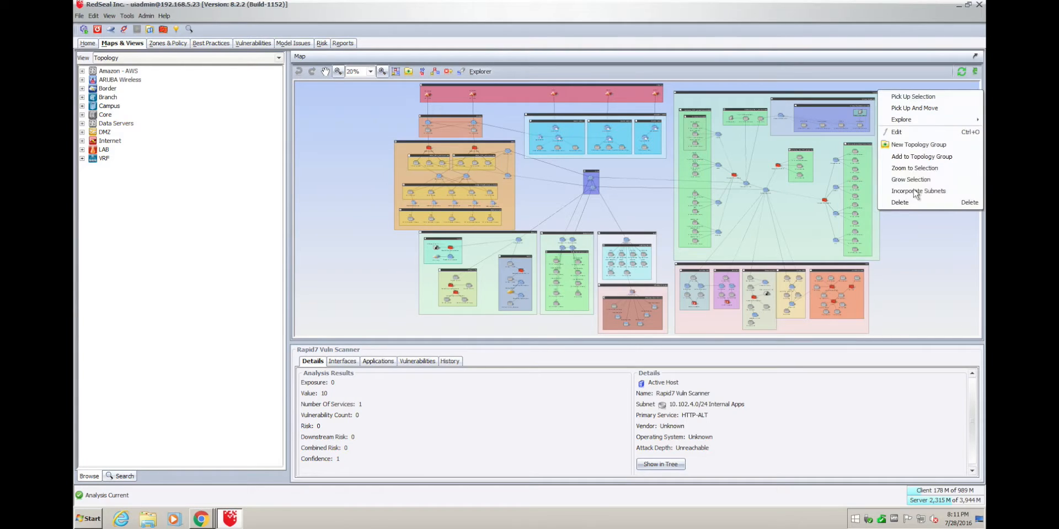
{"action": "left_click", "coordinate": [913, 169]}
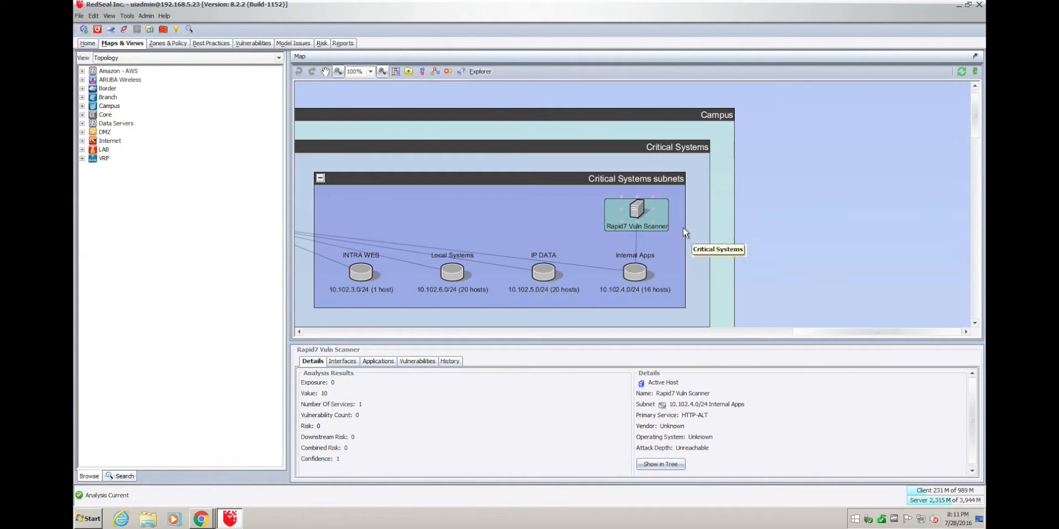
Set the Rapid7 Vuln Scanner as source and run an access query to Trusted, yielding 83 vectors.
{"action": "right_click", "coordinate": [776, 154]}
{"action": "mouse_move", "coordinate": [879, 188]}
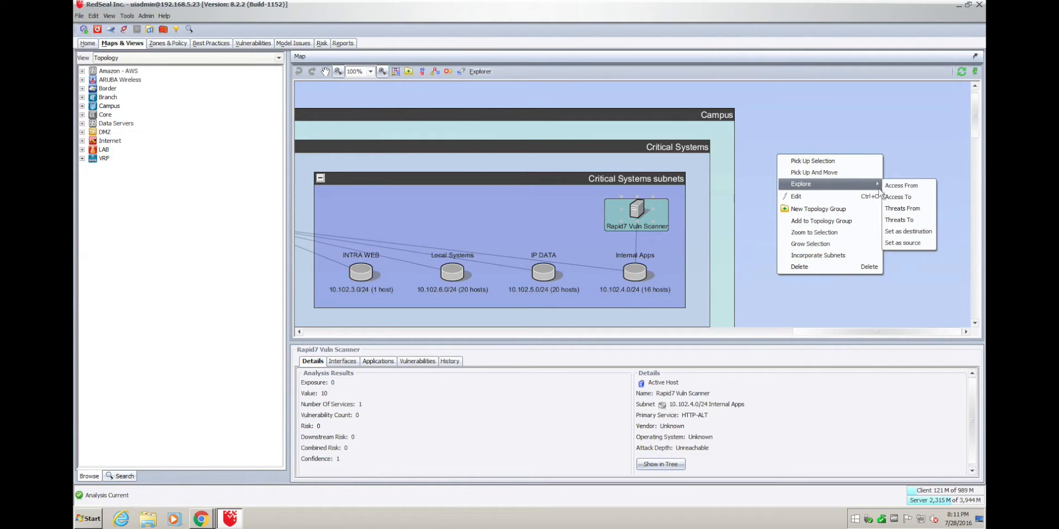
{"action": "left_click", "coordinate": [907, 245]}
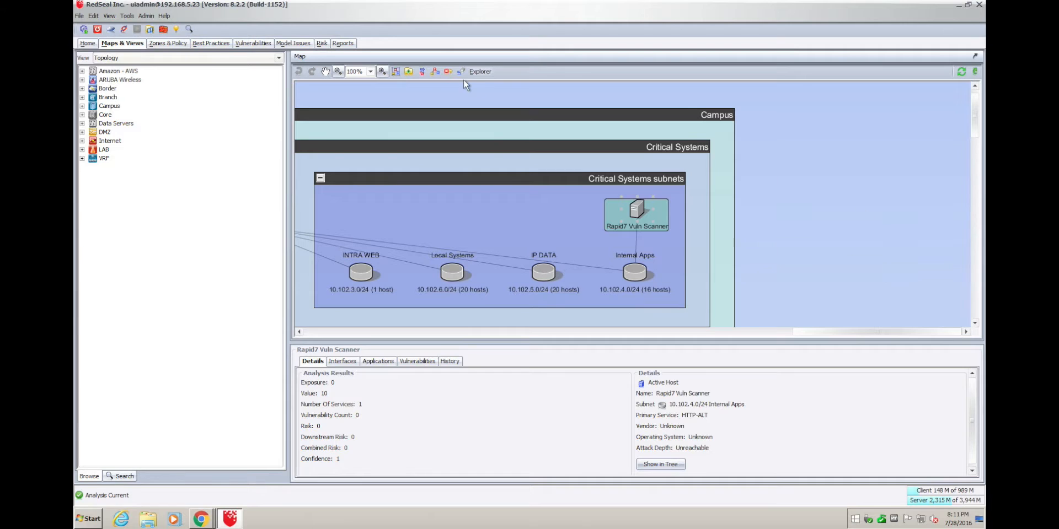
{"action": "left_click", "coordinate": [481, 71]}
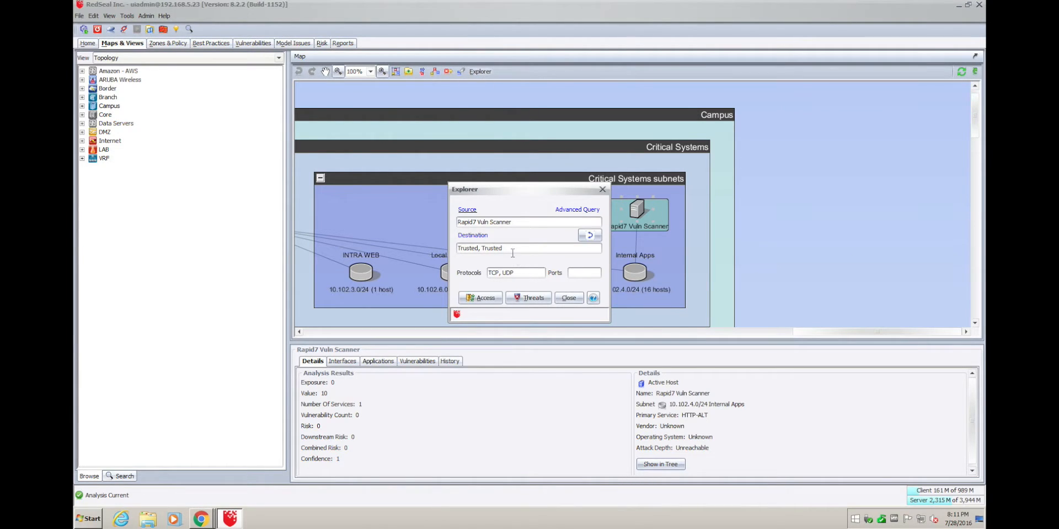
{"action": "left_click_drag", "start_coordinate": [517, 246], "coordinate": [439, 246]}
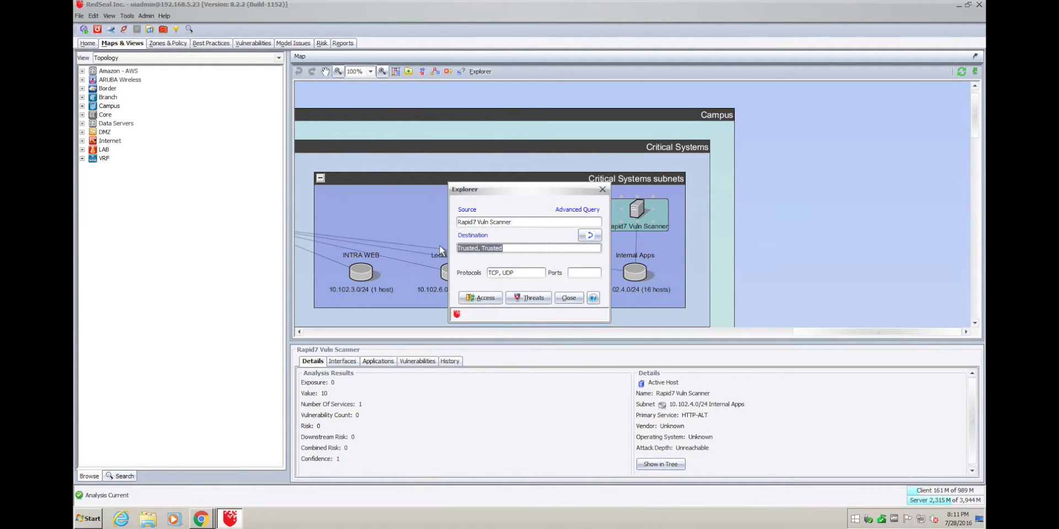
{"action": "type", "text": "Trusted"}
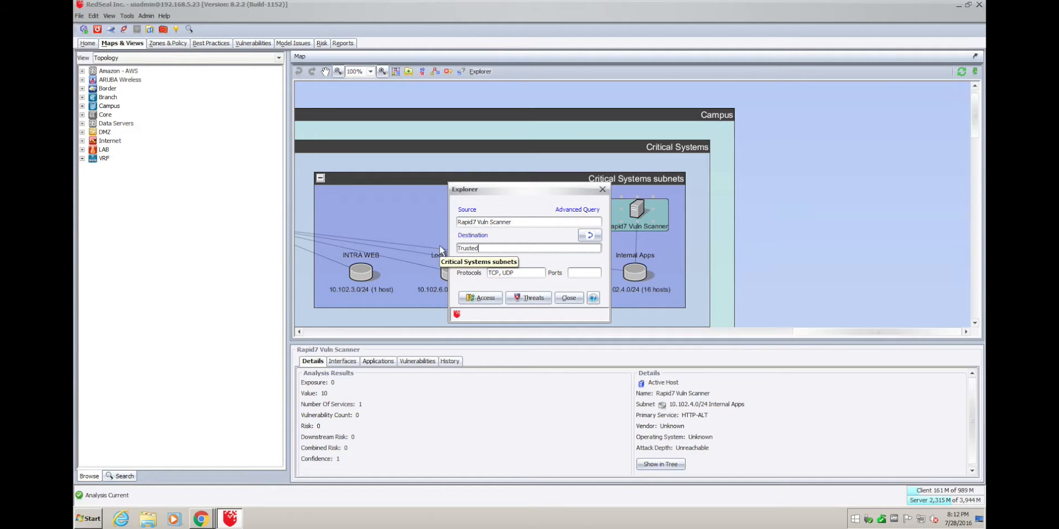
{"action": "left_click", "coordinate": [478, 300]}
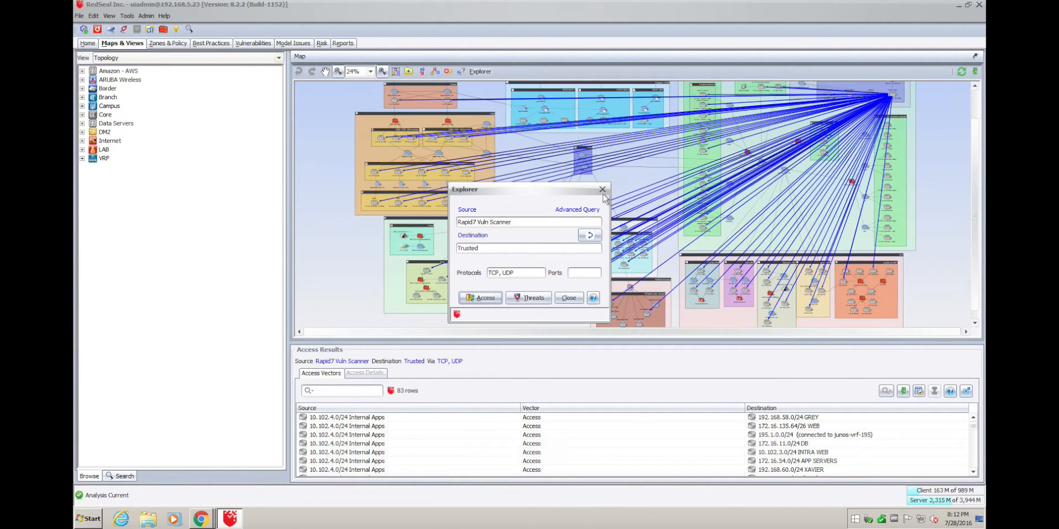
{"action": "left_click", "coordinate": [569, 299]}
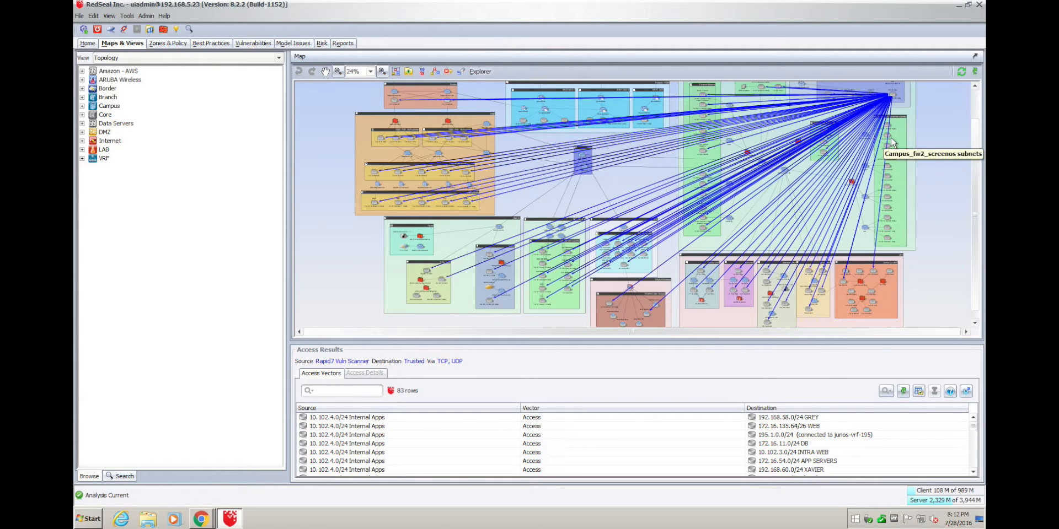
Show all access-vector destinations in the tree and select all 83 listed subnets.
{"action": "left_click", "coordinate": [702, 421]}
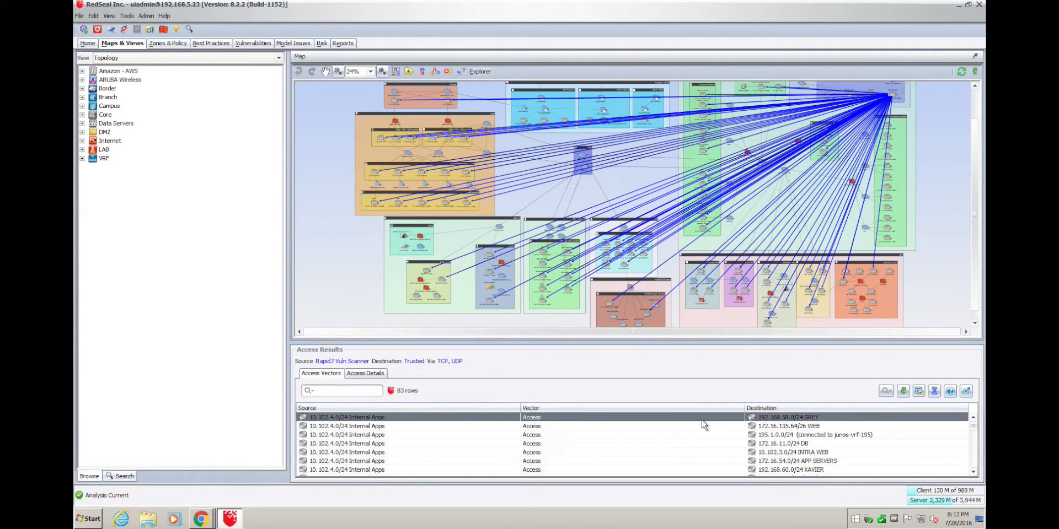
{"action": "key", "text": "ctrl+a"}
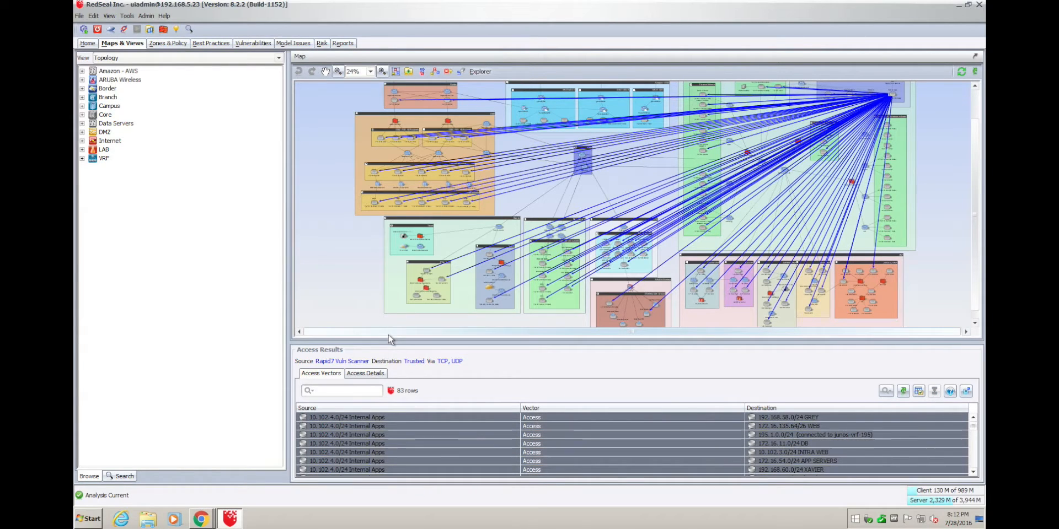
{"action": "right_click", "coordinate": [618, 426]}
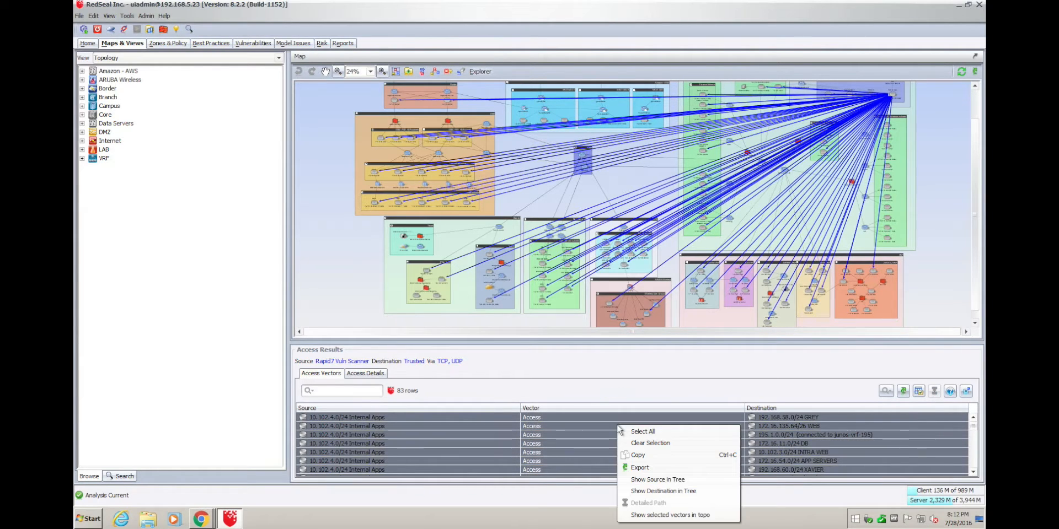
{"action": "left_click", "coordinate": [671, 491]}
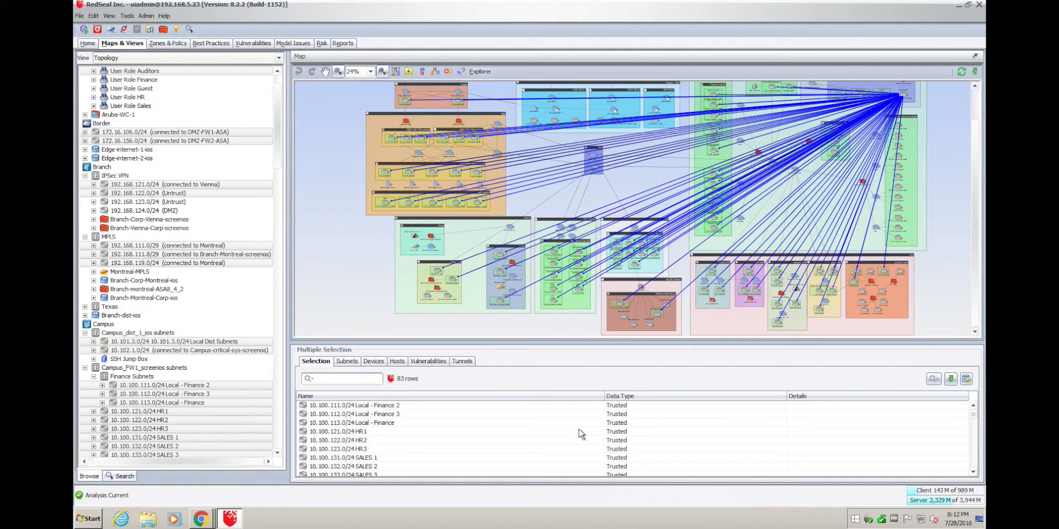
{"action": "left_click", "coordinate": [578, 431]}
{"action": "key", "text": "ctrl+a"}
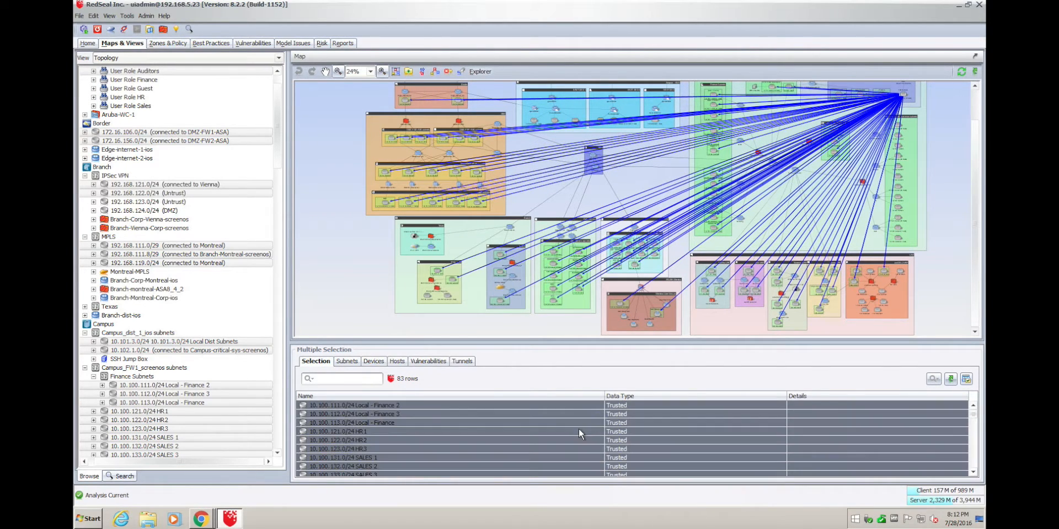
{"action": "right_click", "coordinate": [424, 413]}
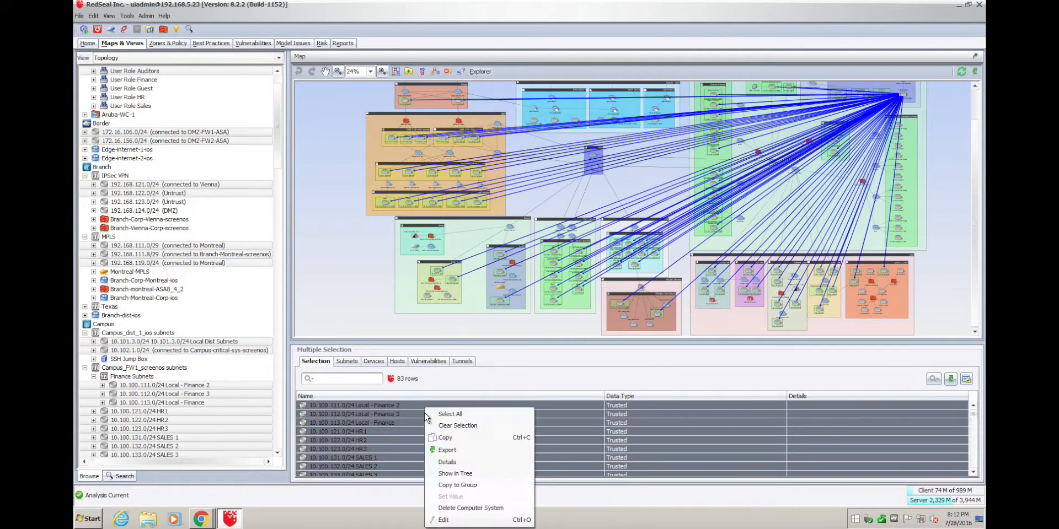
Copy the 83 subnets into the Vuln Mgt view's Reachable Scan Targets group.
{"action": "left_click", "coordinate": [473, 486]}
{"action": "left_click", "coordinate": [552, 194]}
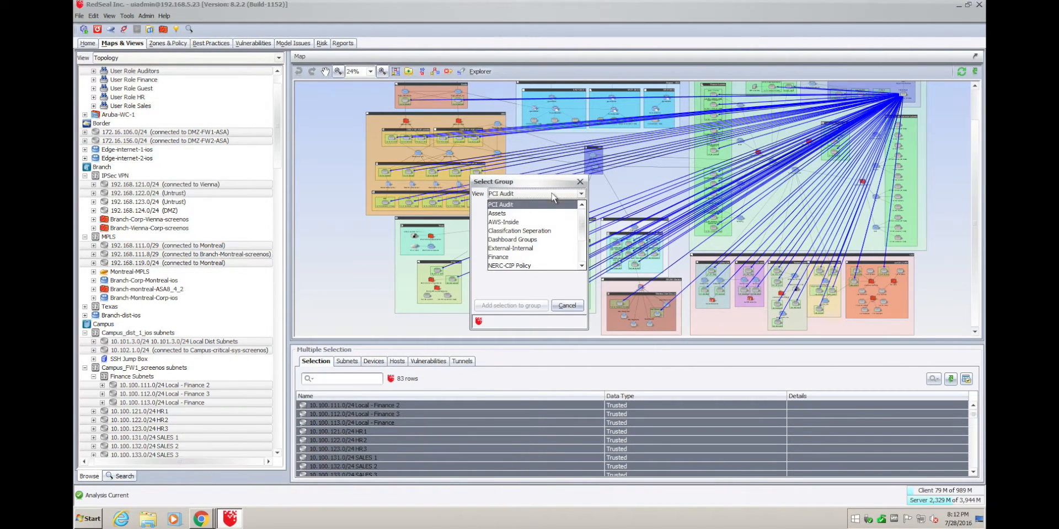
{"action": "scroll", "coordinate": [518, 253], "scroll_direction": "down", "scroll_amount": 2}
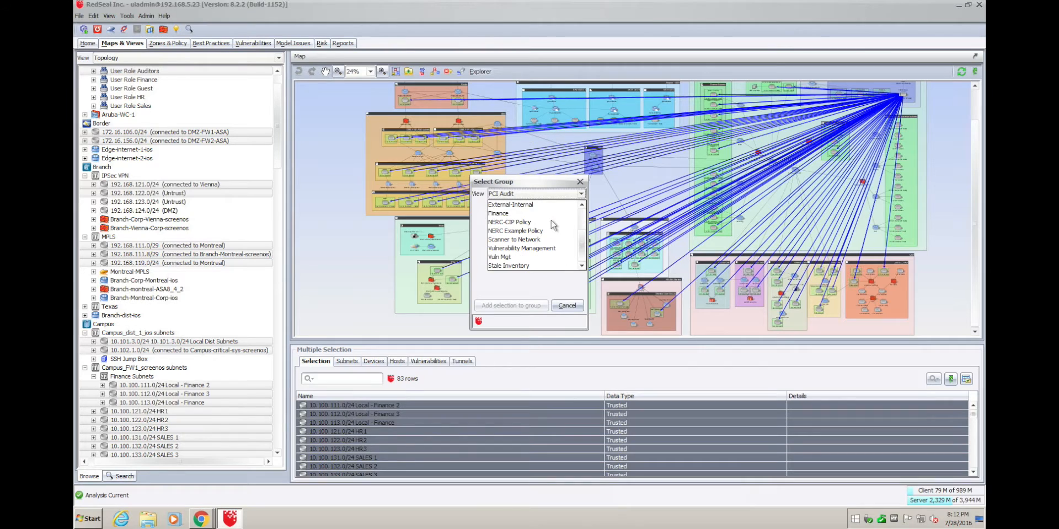
{"action": "left_click", "coordinate": [517, 261]}
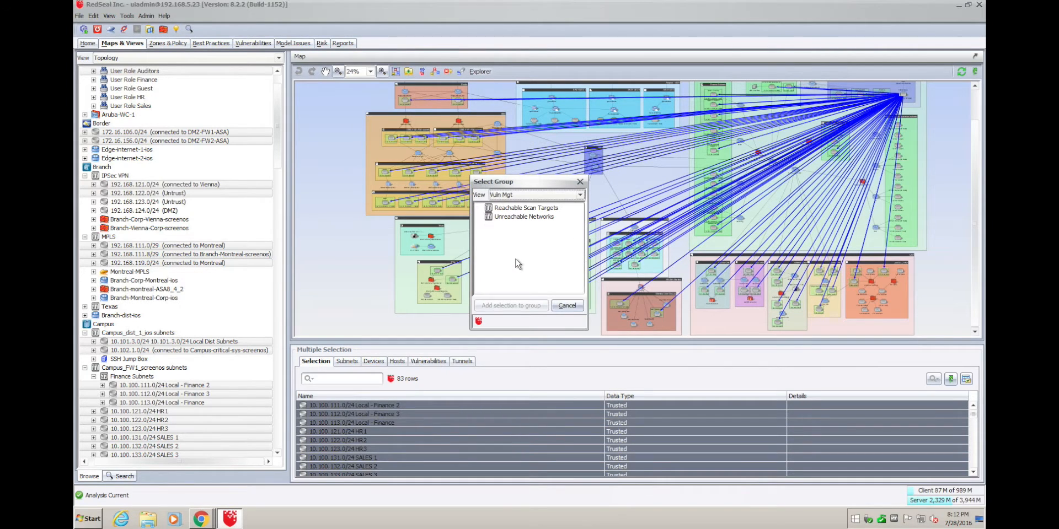
{"action": "left_click", "coordinate": [521, 209]}
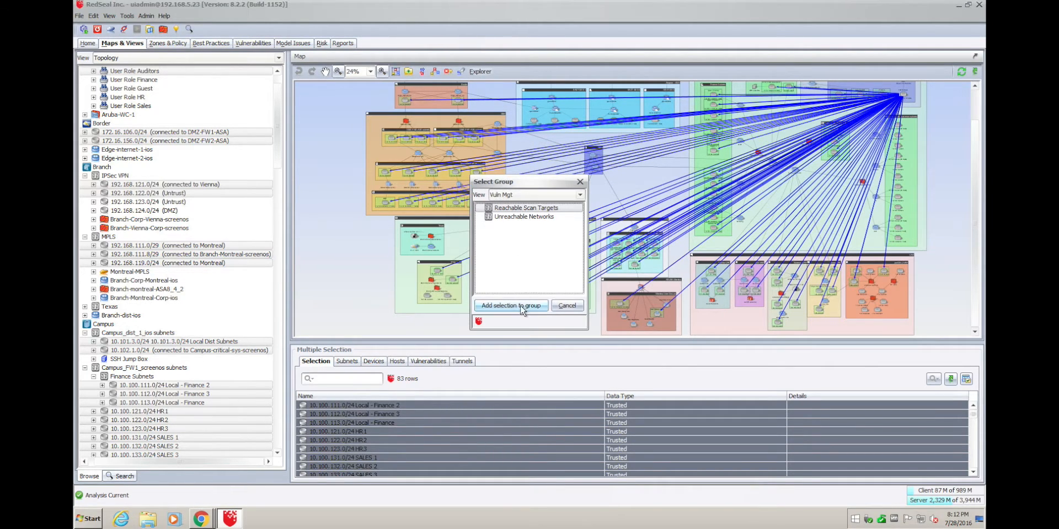
{"action": "left_click", "coordinate": [521, 306]}
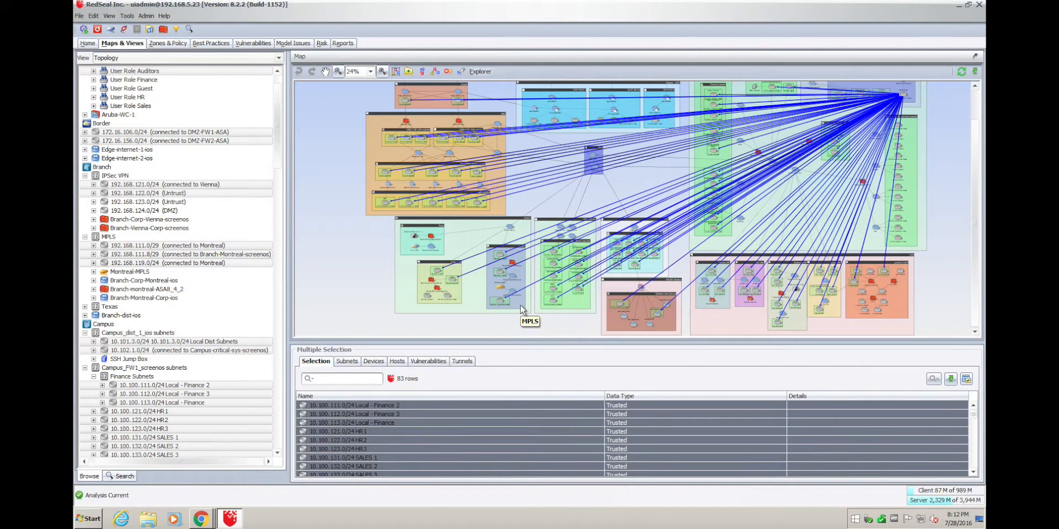
Switch the tree to Vuln Mgt, inspect Reachable Scan Targets, then view Unreachable Networks details.
{"action": "left_click", "coordinate": [279, 59]}
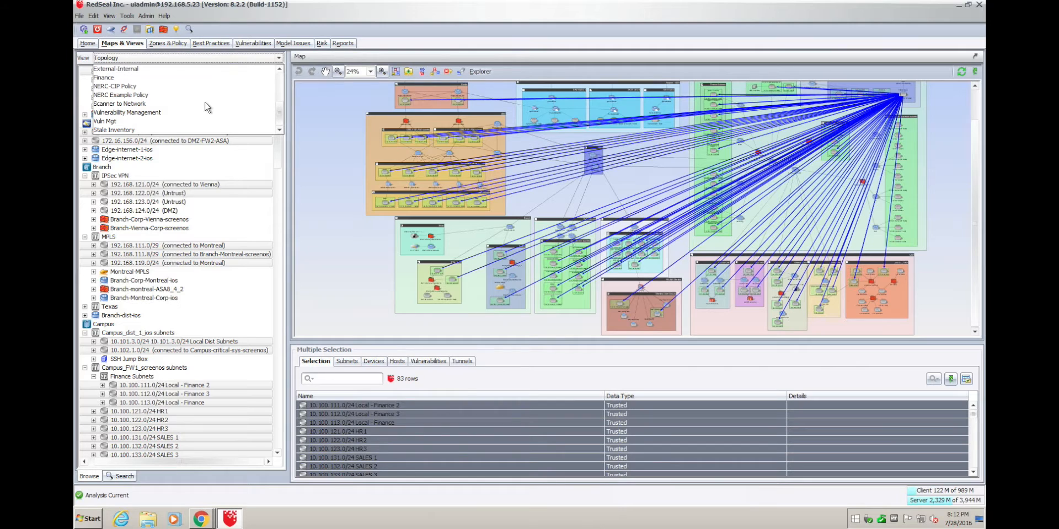
{"action": "left_click", "coordinate": [153, 120]}
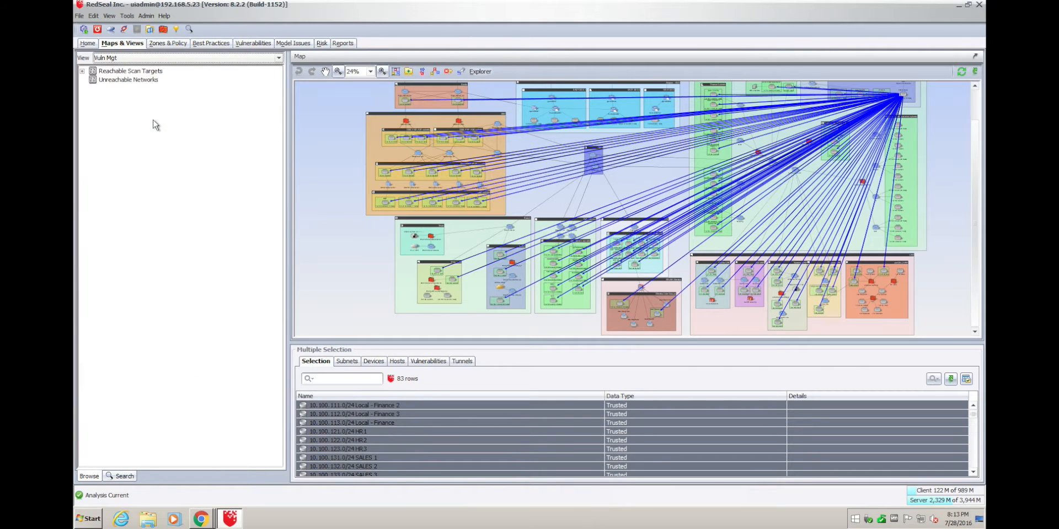
{"action": "double_click", "coordinate": [110, 71]}
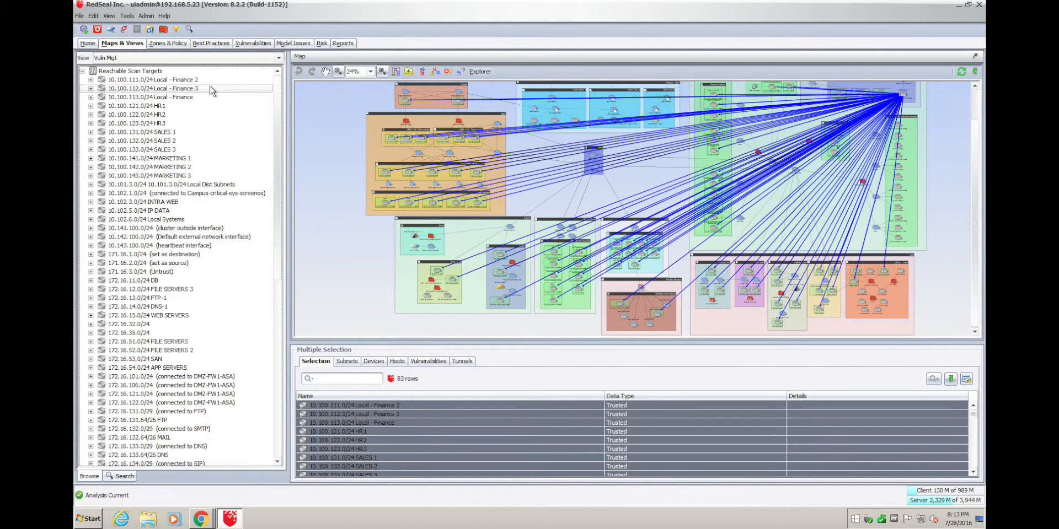
{"action": "left_click", "coordinate": [153, 73]}
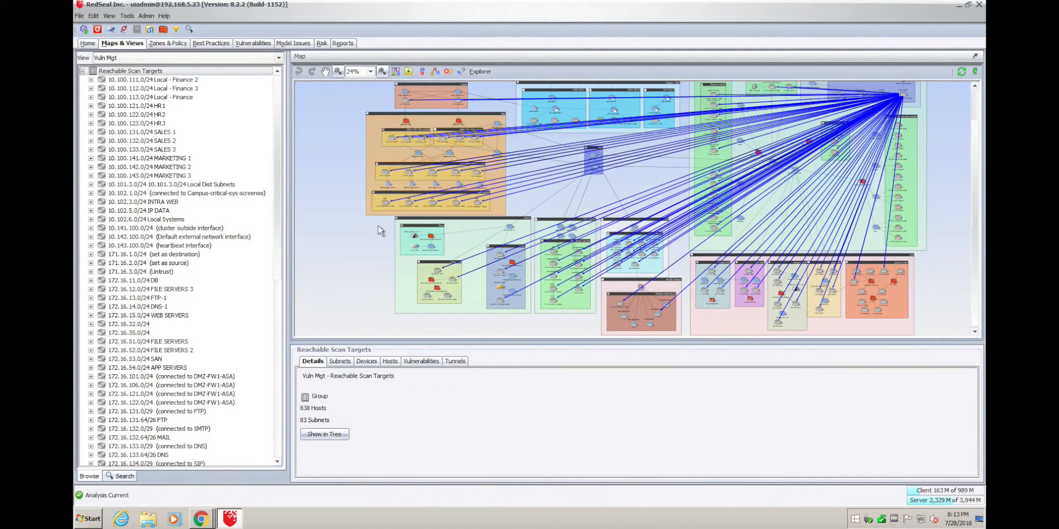
{"action": "left_click", "coordinate": [83, 71]}
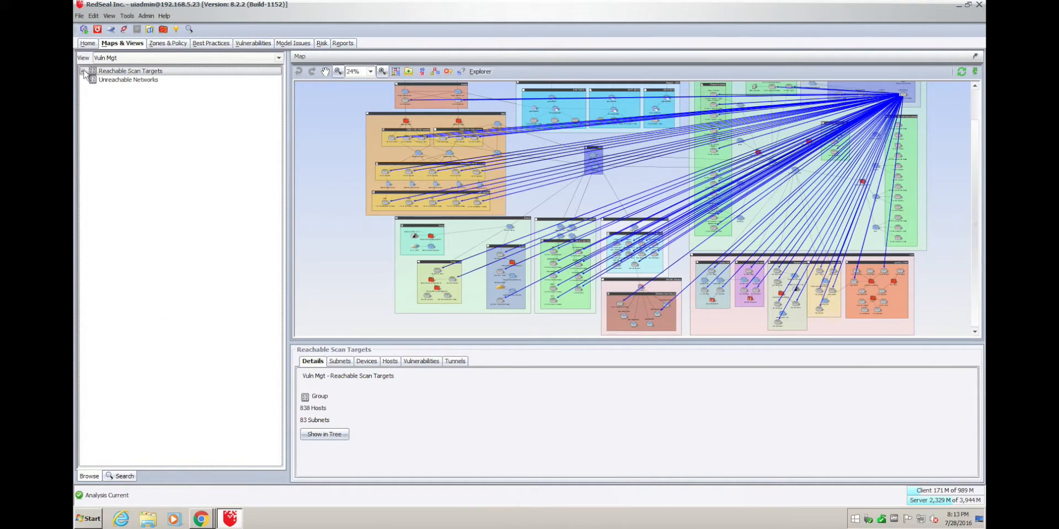
{"action": "left_click", "coordinate": [136, 81]}
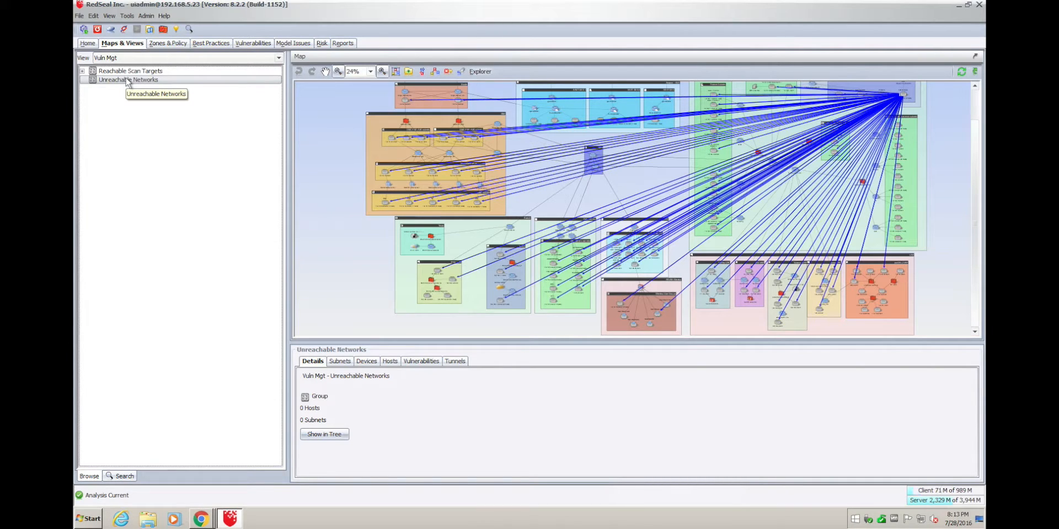
Load the Vuln Mgt view's Unreachable Networks group in the Groups Editor.
{"action": "left_click", "coordinate": [150, 28]}
{"action": "left_click", "coordinate": [383, 113]}
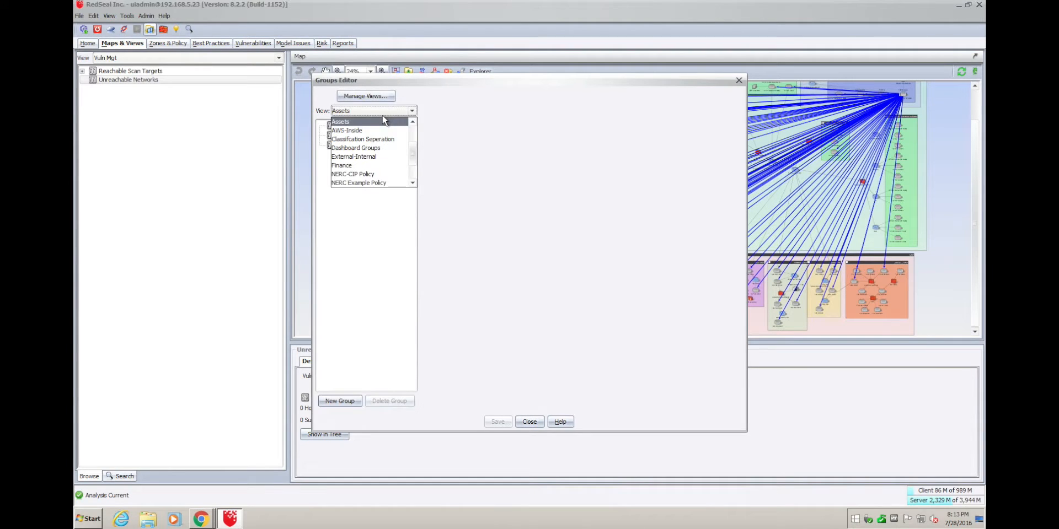
{"action": "scroll", "coordinate": [369, 163], "scroll_direction": "down", "scroll_amount": 2}
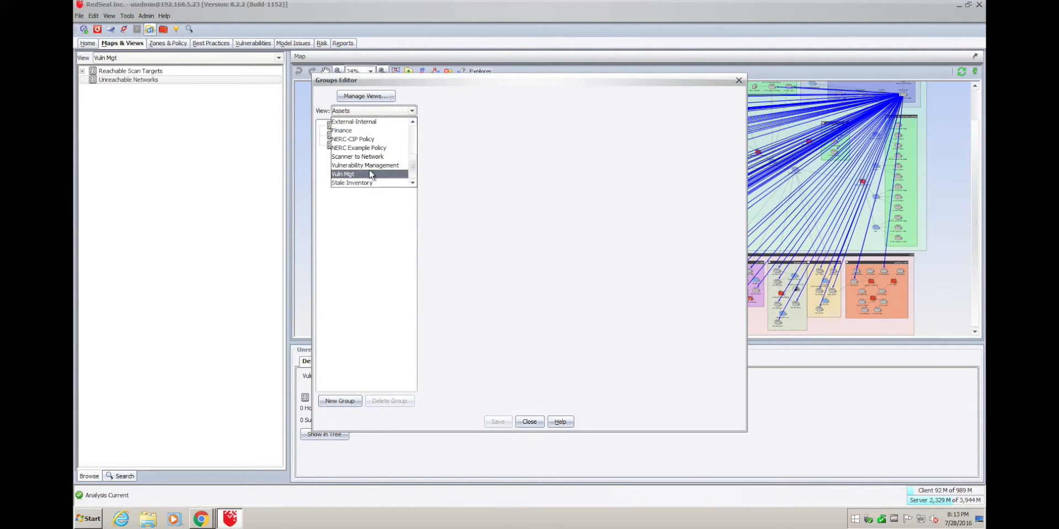
{"action": "left_click", "coordinate": [369, 172]}
{"action": "left_click", "coordinate": [377, 138]}
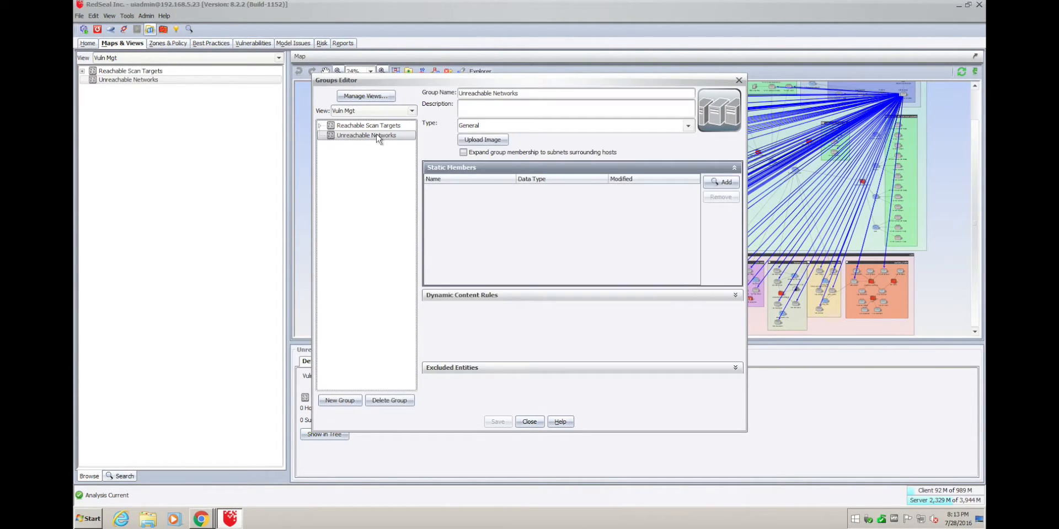
Add Trusted subnets 192.168.124.0/24 through 196.3.0.0/24 as static members.
{"action": "left_click", "coordinate": [722, 183]}
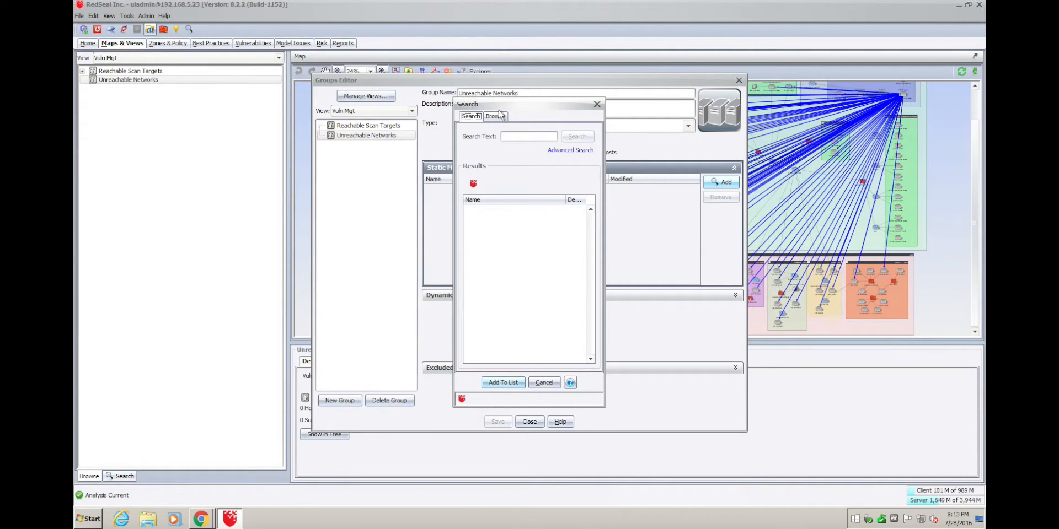
{"action": "left_click", "coordinate": [496, 116]}
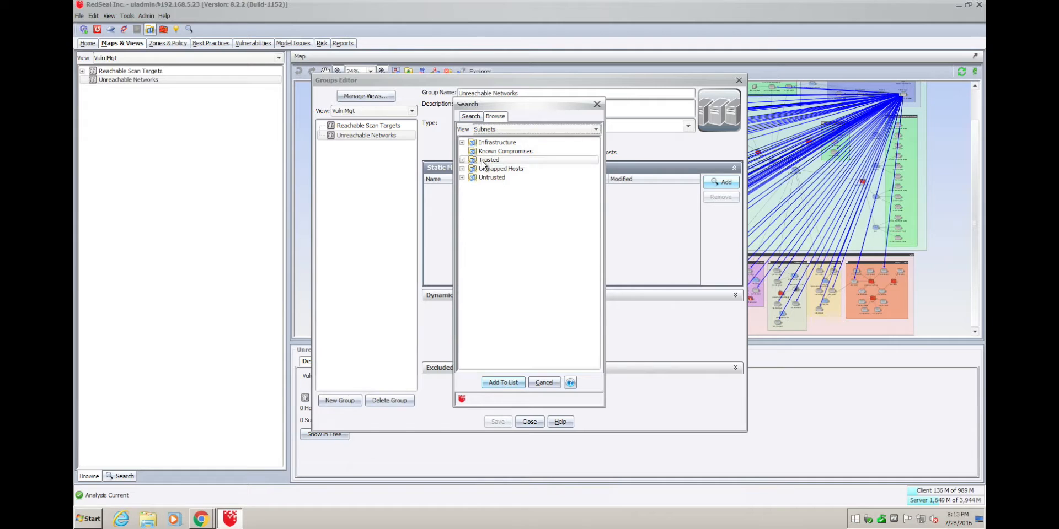
{"action": "left_click", "coordinate": [463, 160]}
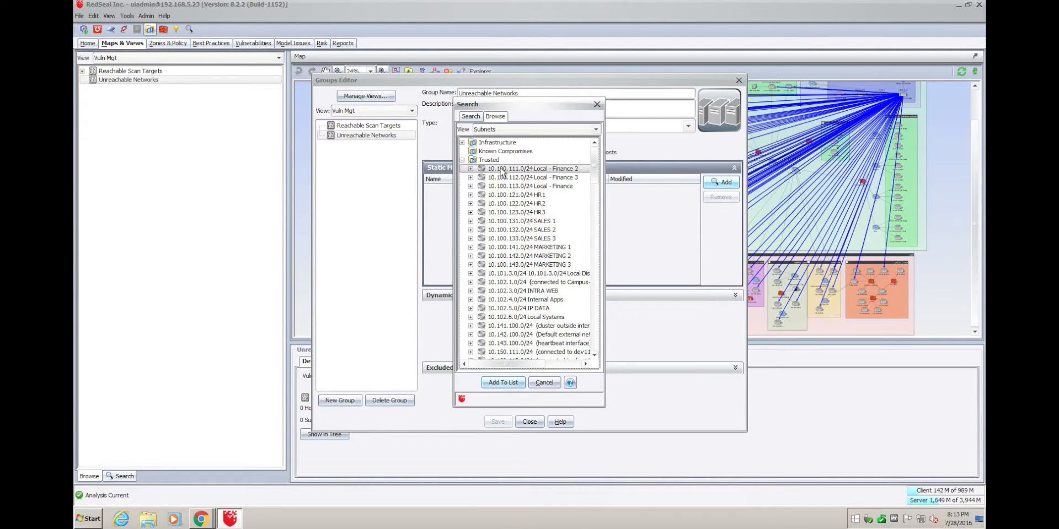
{"action": "scroll", "coordinate": [502, 172], "scroll_direction": "down", "scroll_amount": 10}
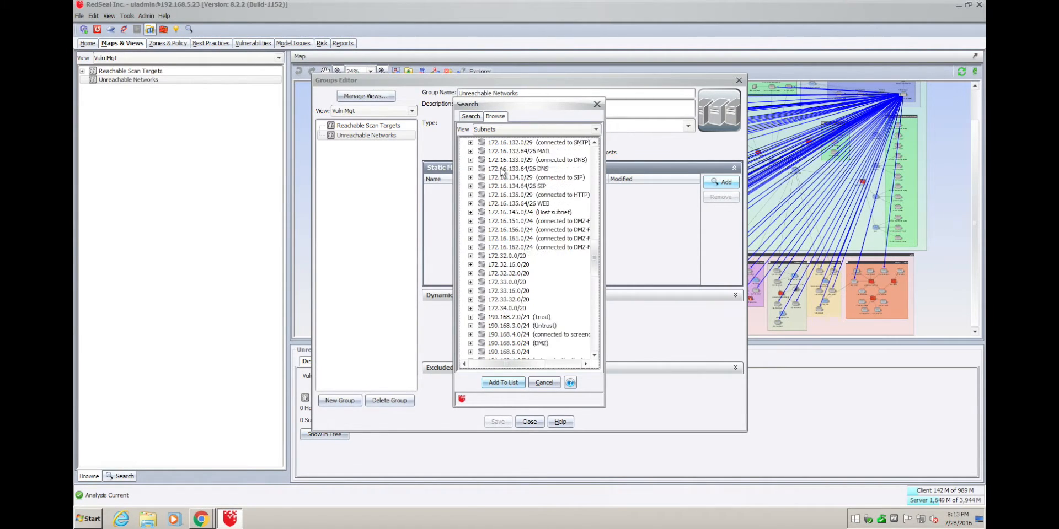
{"action": "scroll", "coordinate": [502, 173], "scroll_direction": "down", "scroll_amount": 10}
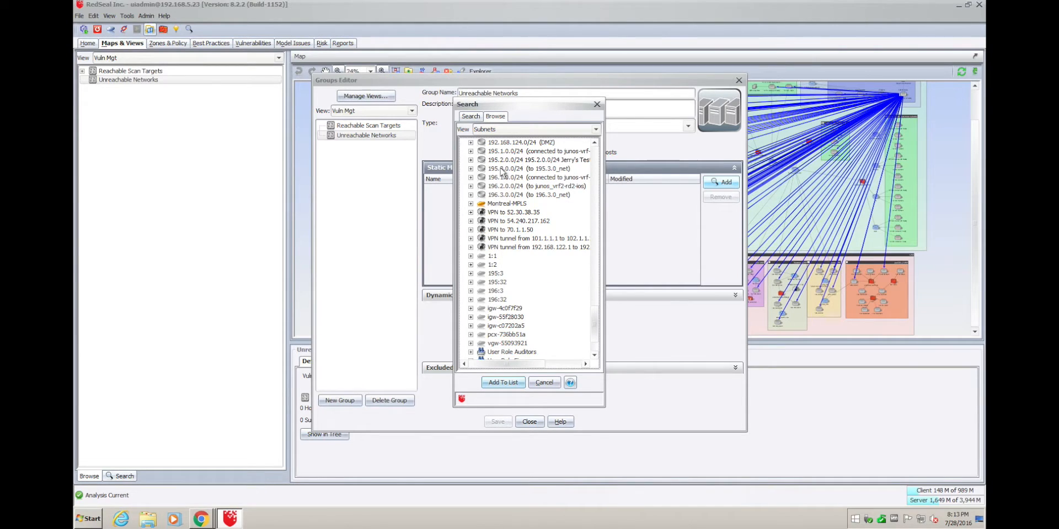
{"action": "left_click", "coordinate": [509, 194], "text": "shift"}
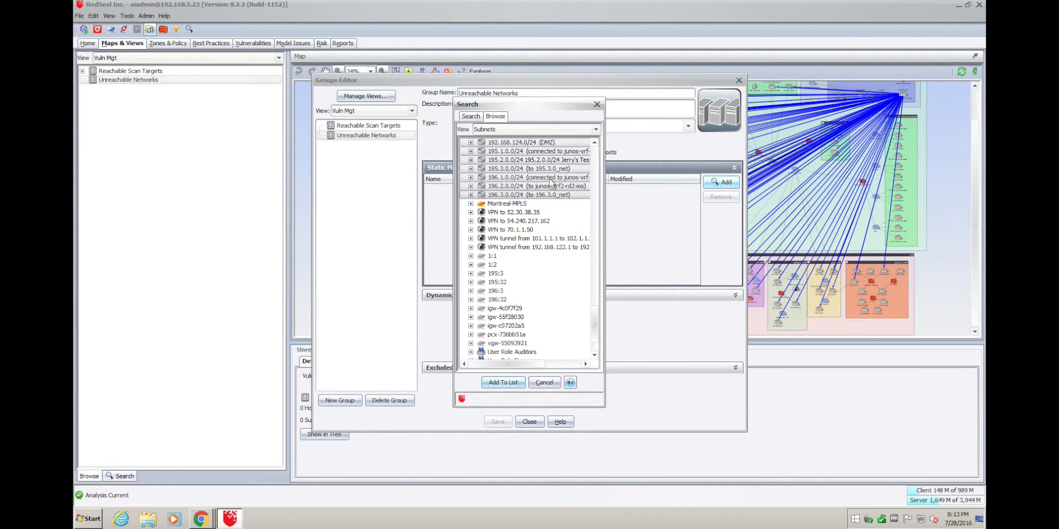
{"action": "left_click", "coordinate": [503, 383]}
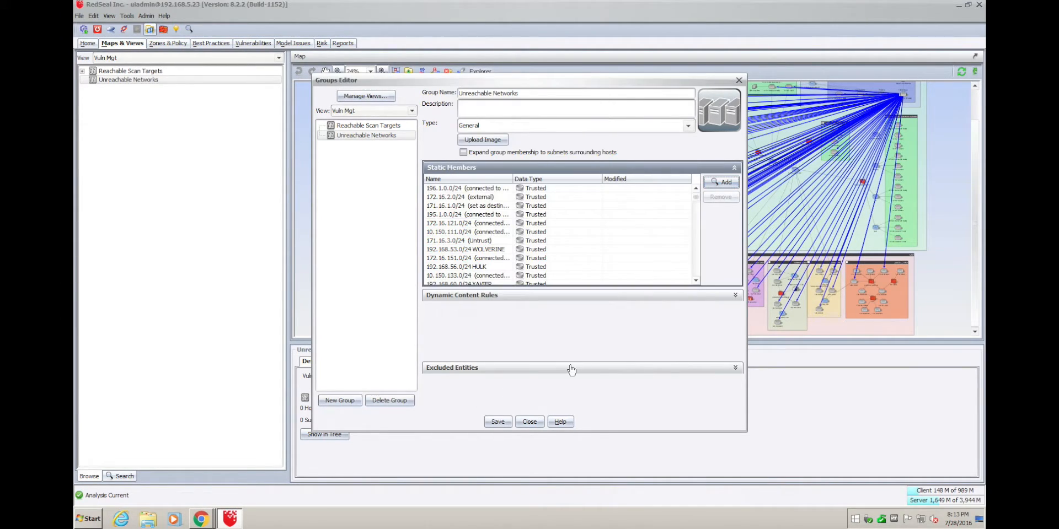
Exclude all Reachable Scan Targets subnets from the group and save it.
{"action": "left_click", "coordinate": [734, 369]}
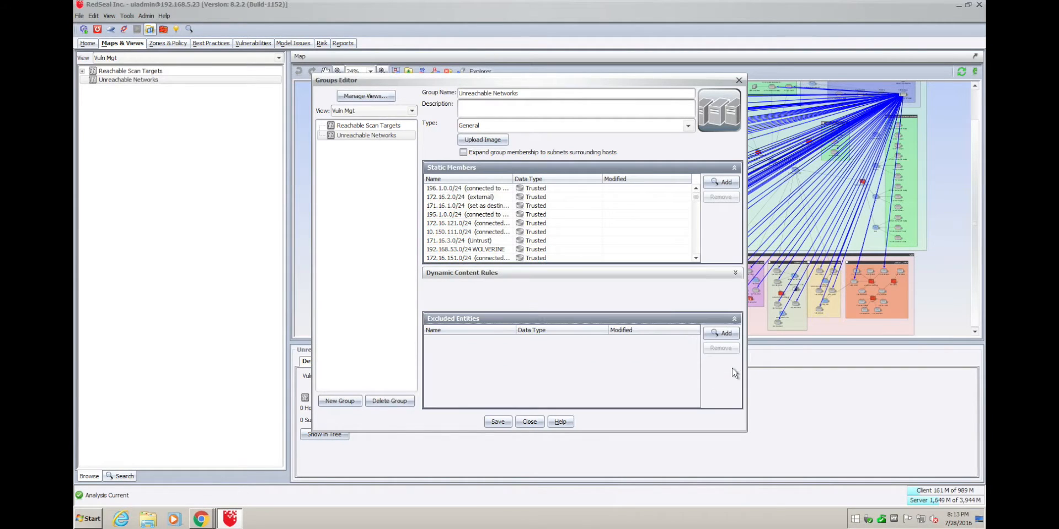
{"action": "left_click", "coordinate": [724, 334]}
{"action": "left_click", "coordinate": [502, 117]}
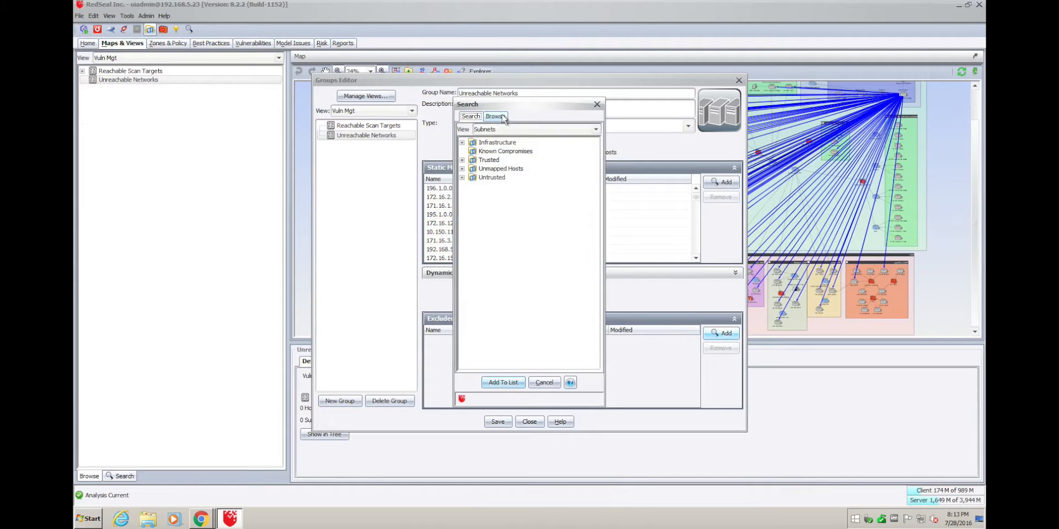
{"action": "left_click", "coordinate": [521, 129]}
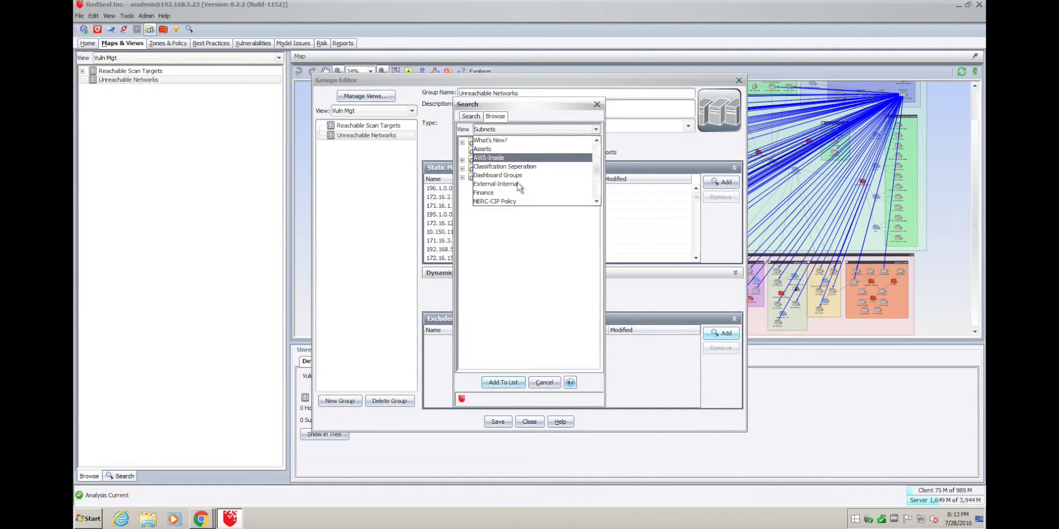
{"action": "left_click", "coordinate": [504, 196]}
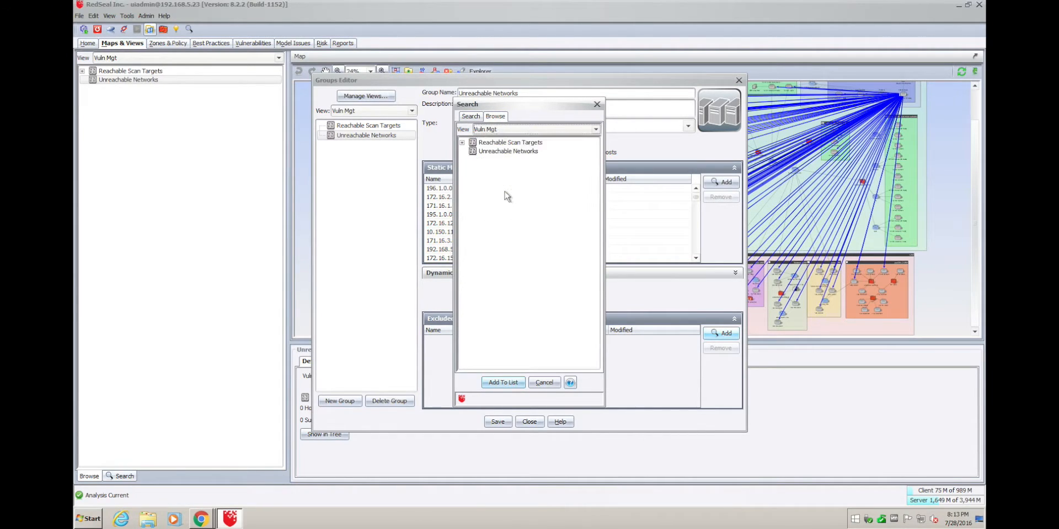
{"action": "left_click", "coordinate": [462, 142]}
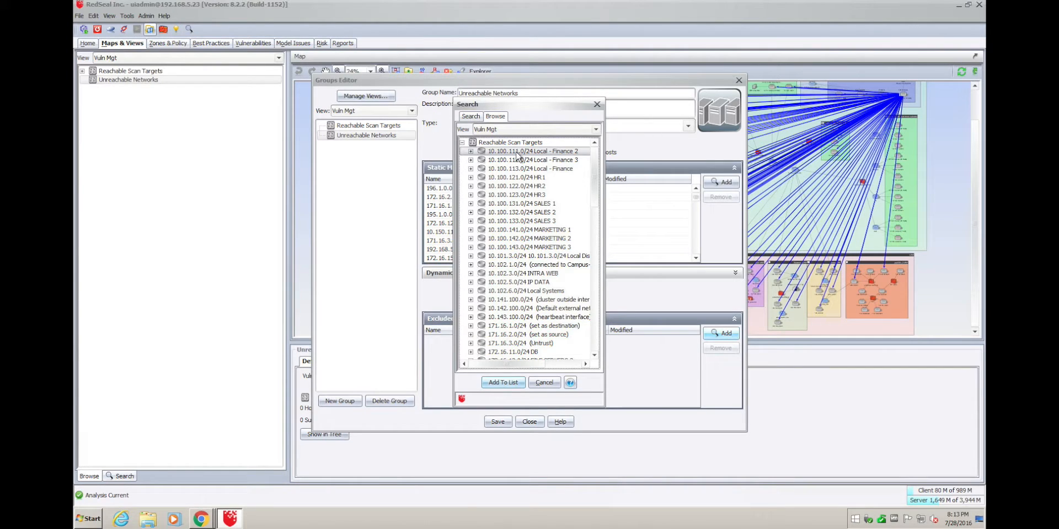
{"action": "scroll", "coordinate": [517, 158], "scroll_direction": "down", "scroll_amount": 1}
{"action": "scroll", "coordinate": [517, 157], "scroll_direction": "down", "scroll_amount": 10}
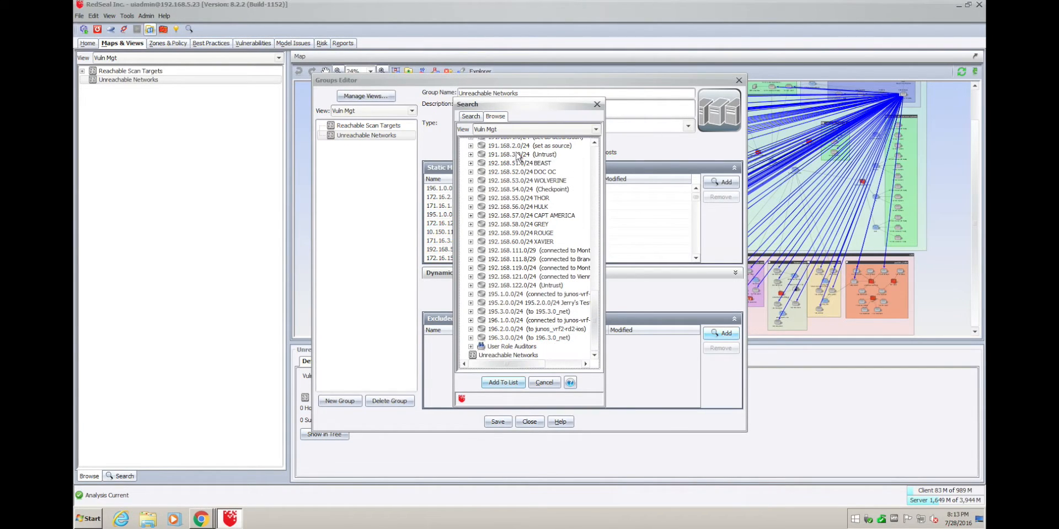
{"action": "left_click", "coordinate": [500, 338], "text": "shift"}
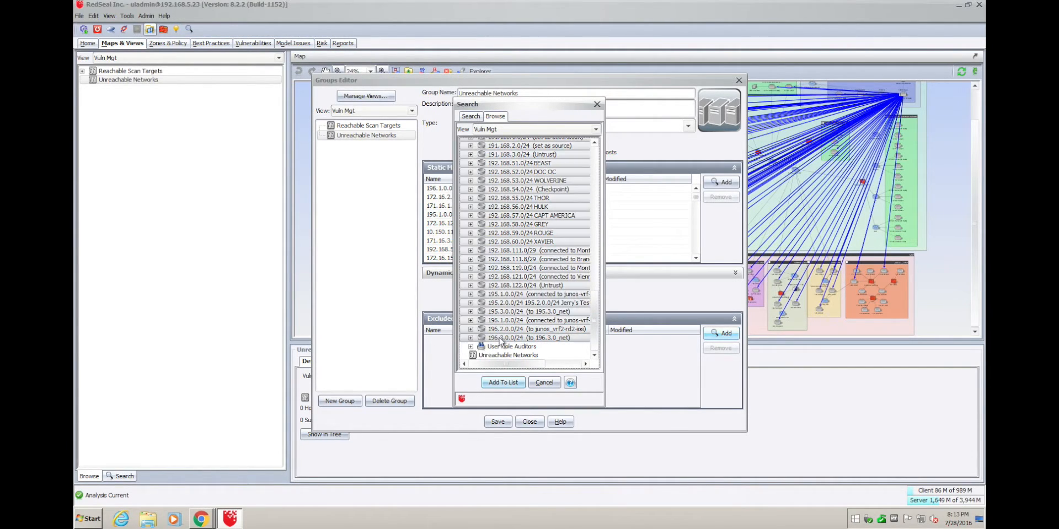
{"action": "left_click", "coordinate": [504, 386]}
{"action": "left_click", "coordinate": [500, 423]}
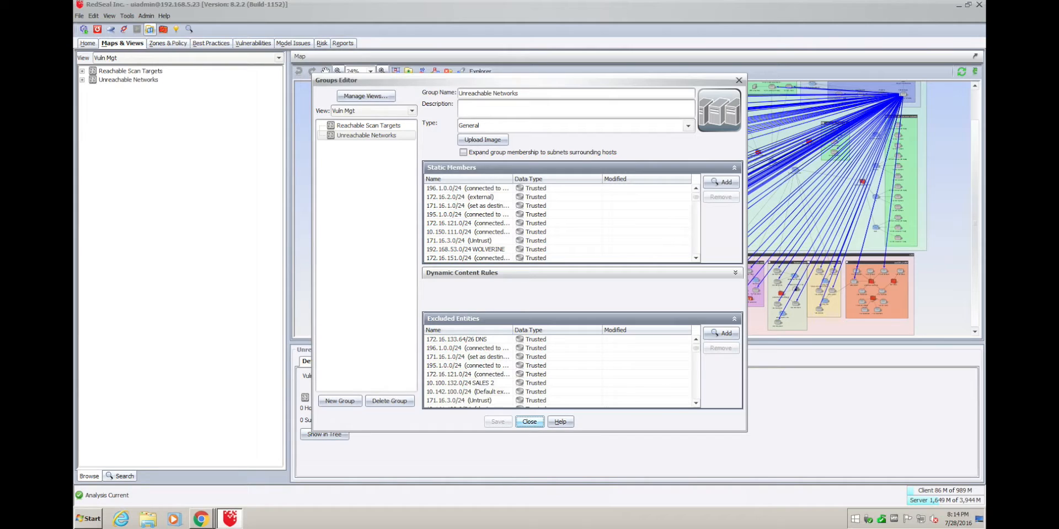
{"action": "left_click", "coordinate": [529, 422]}
Review Unreachable Networks' 30 subnets and 436 hosts, then clear the highlighted paths from the map.
{"action": "left_click", "coordinate": [82, 80]}
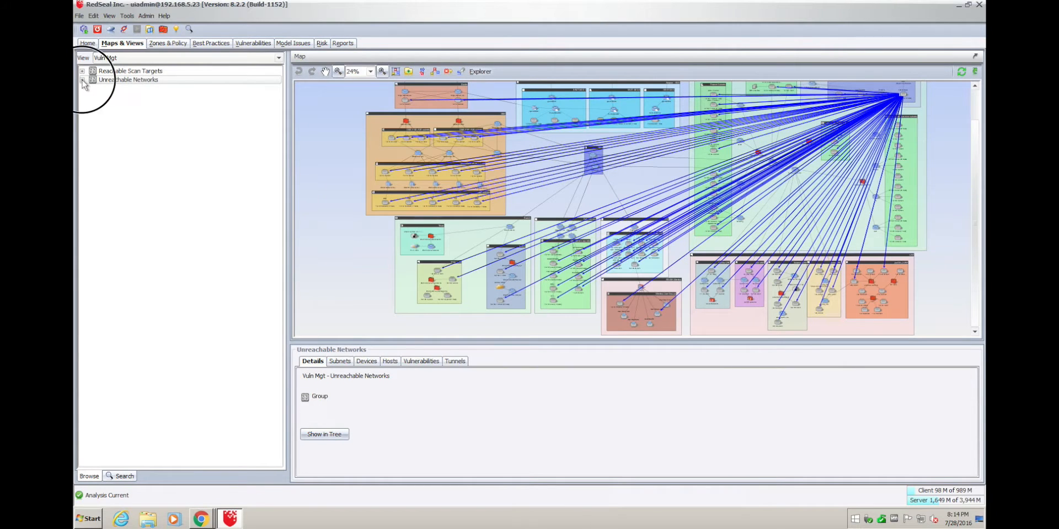
{"action": "left_click", "coordinate": [149, 80]}
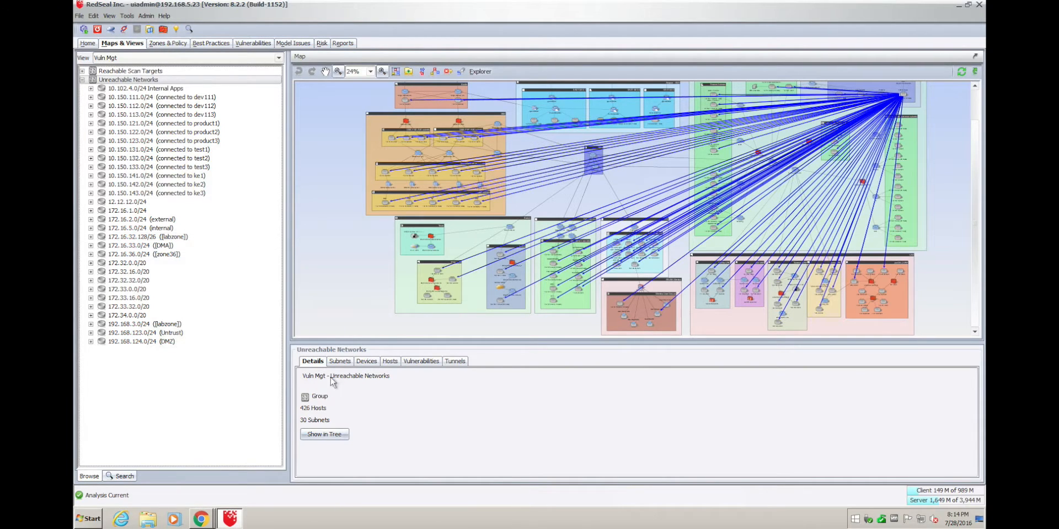
{"action": "left_click", "coordinate": [340, 363]}
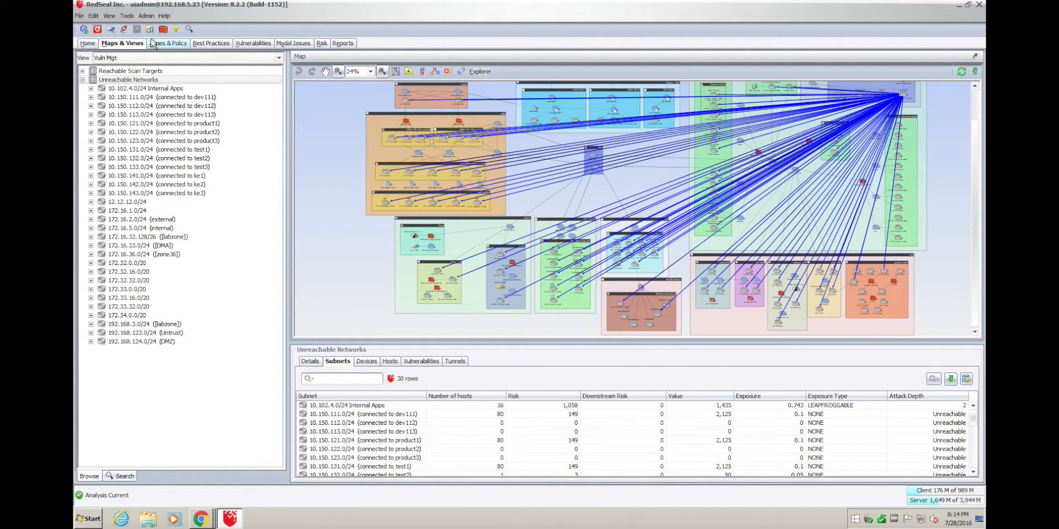
{"action": "left_click", "coordinate": [82, 80]}
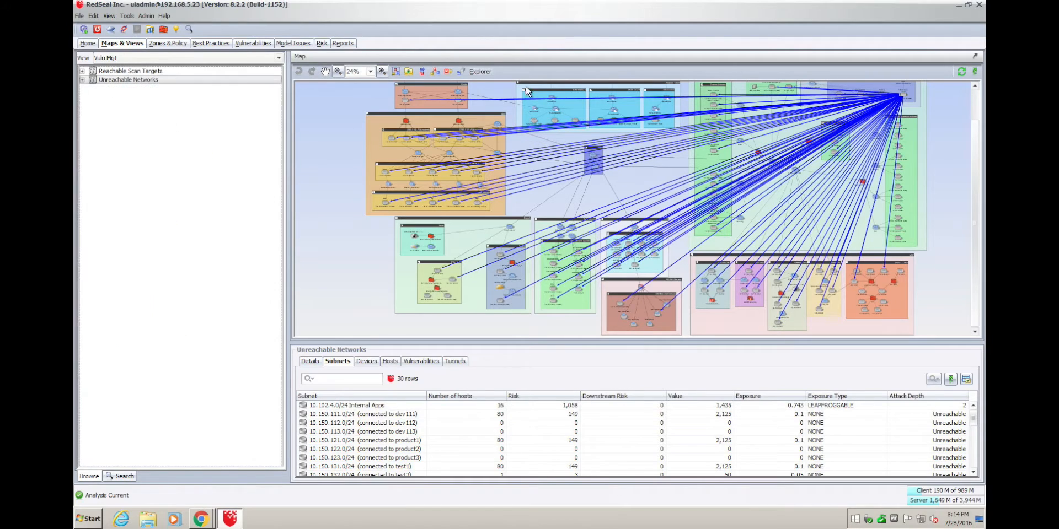
{"action": "left_click", "coordinate": [461, 72]}
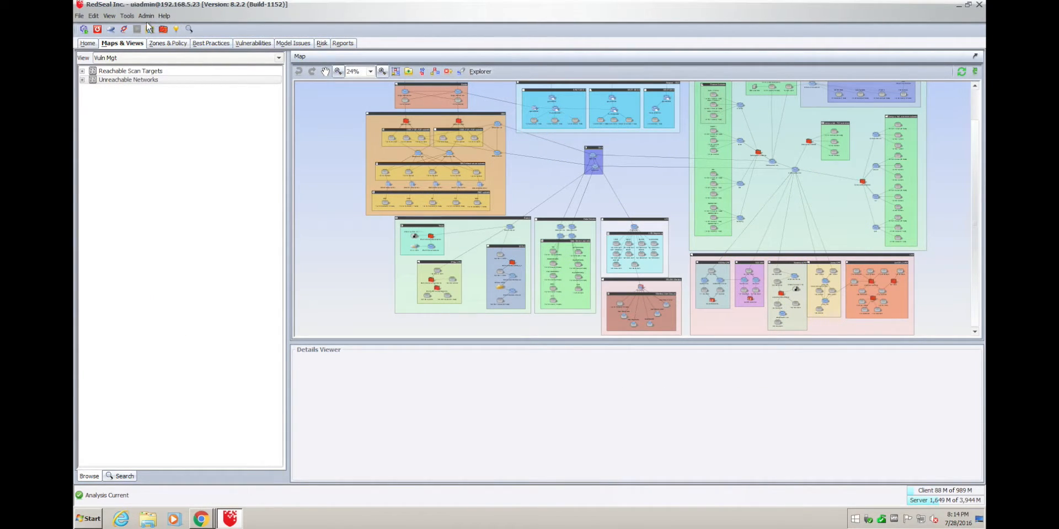
{"action": "left_click", "coordinate": [128, 16]}
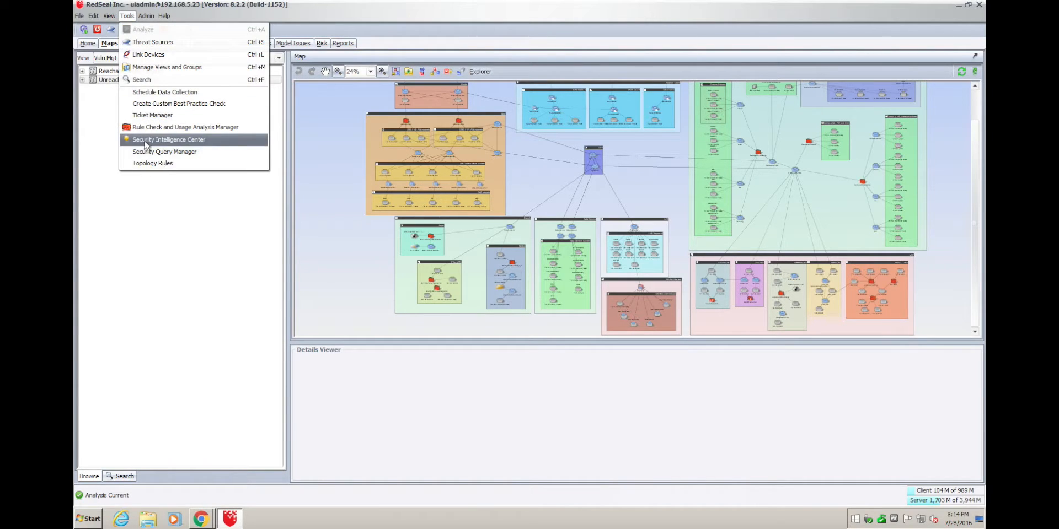
Search 'Rapid' and set the Rapid7 Vuln Scanner as the query source.
{"action": "left_click", "coordinate": [146, 142]}
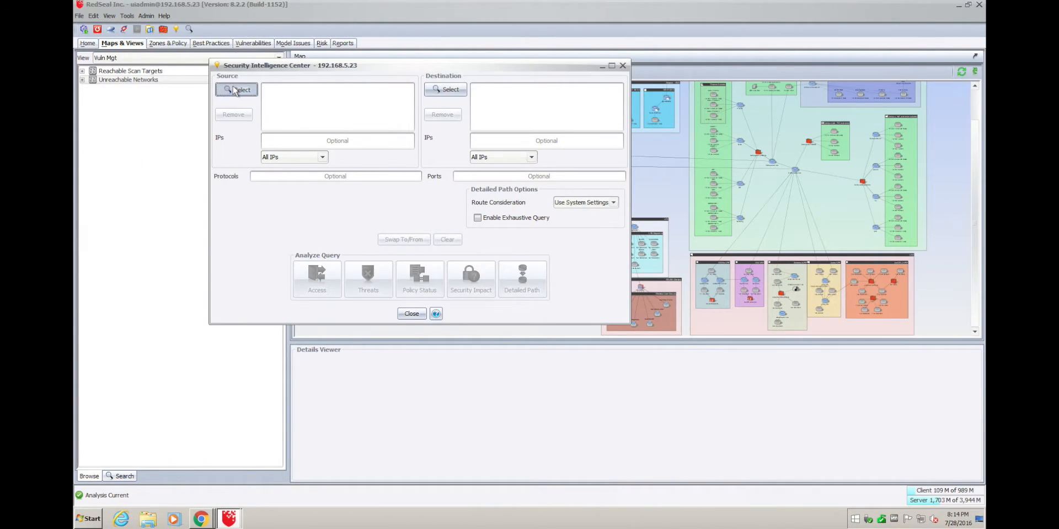
{"action": "left_click", "coordinate": [236, 90]}
{"action": "left_click", "coordinate": [410, 74]}
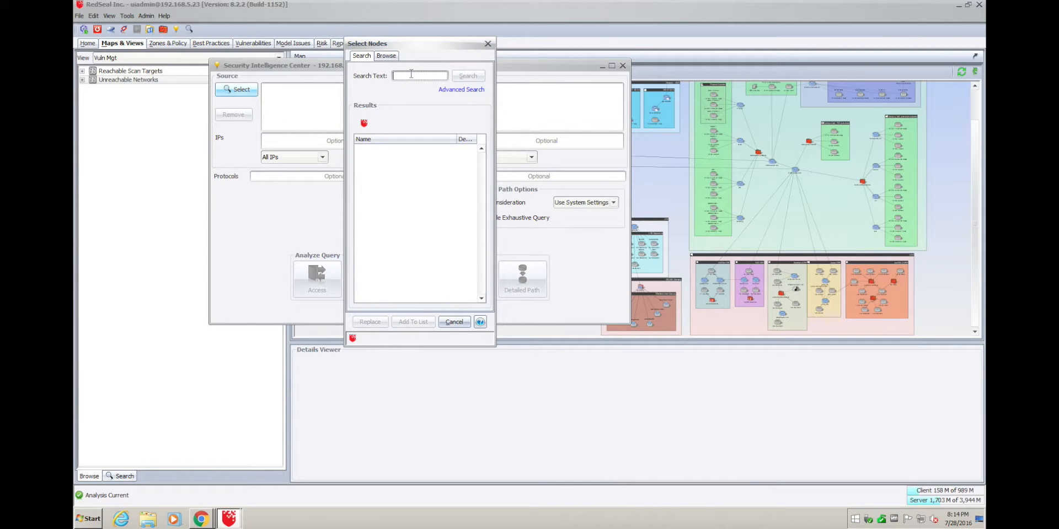
{"action": "left_click", "coordinate": [442, 92]}
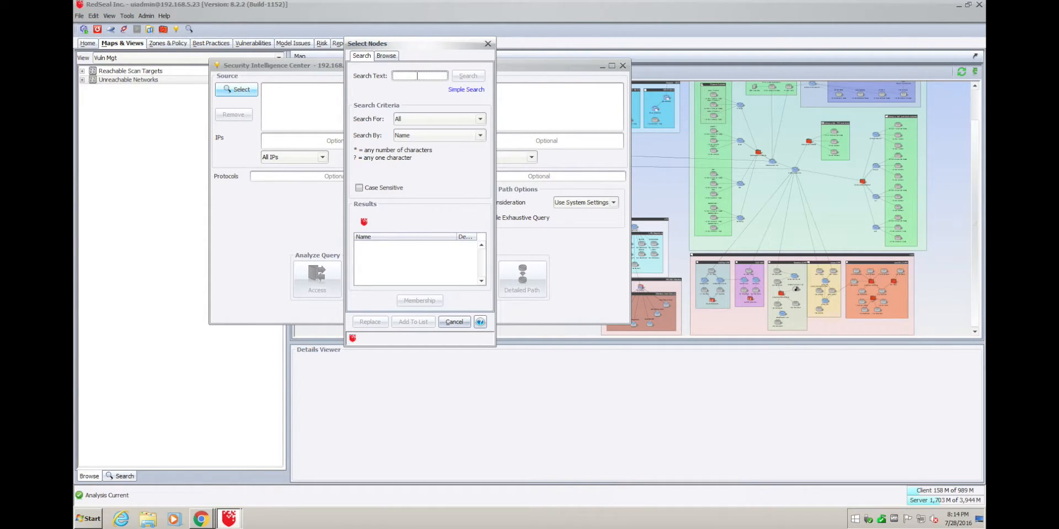
{"action": "left_click", "coordinate": [452, 90]}
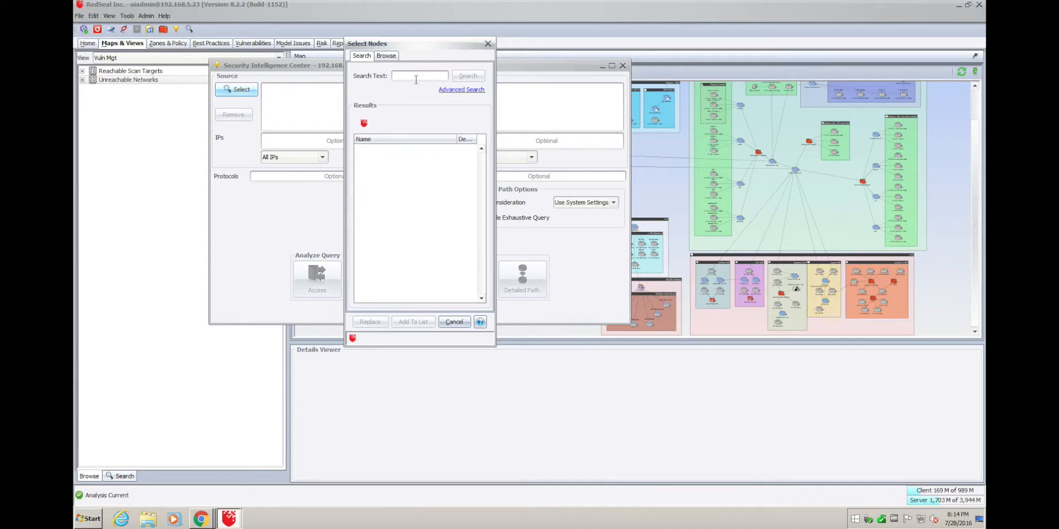
{"action": "left_click", "coordinate": [414, 75]}
{"action": "type", "text": "R"}
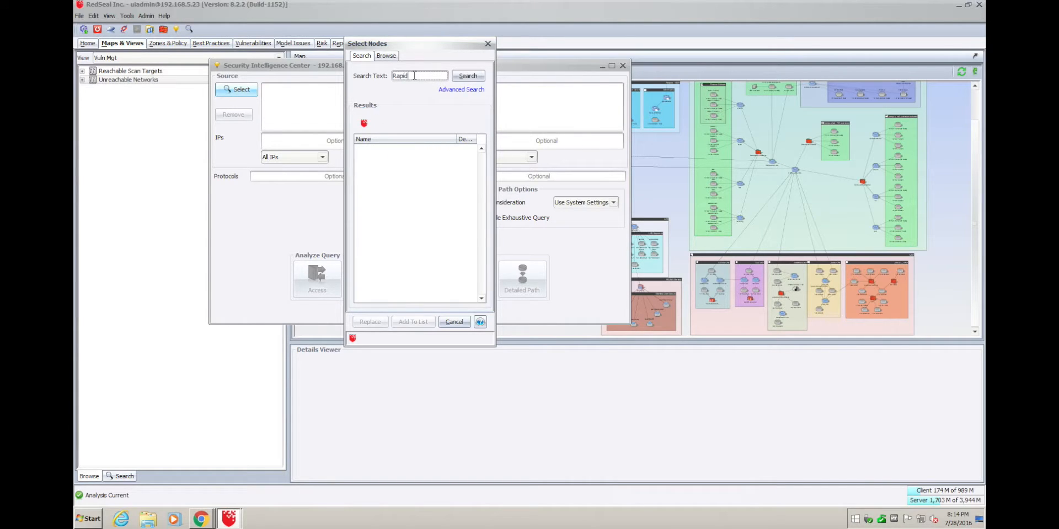
{"action": "type", "text": "apid"}
{"action": "key", "text": "Return"}
{"action": "left_click", "coordinate": [392, 147]}
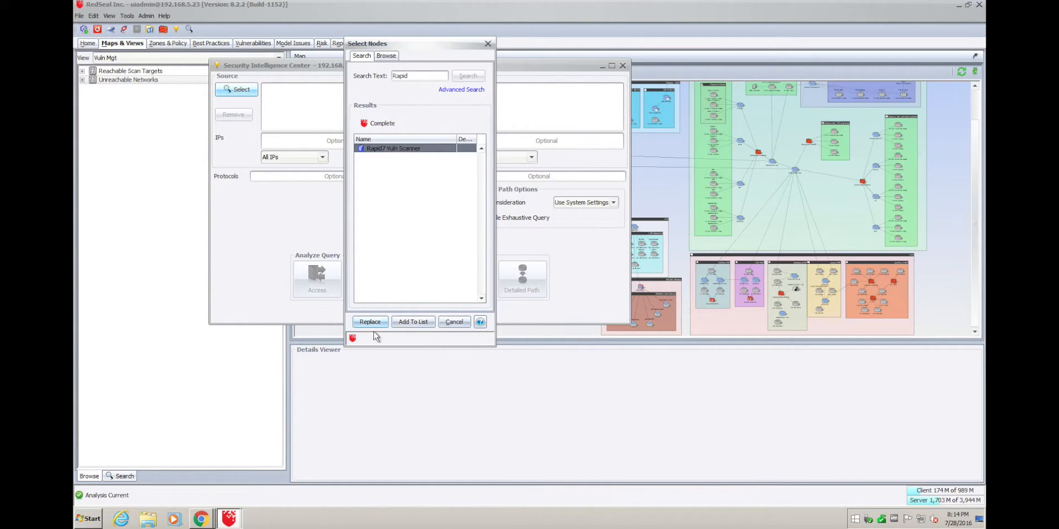
{"action": "left_click", "coordinate": [409, 324]}
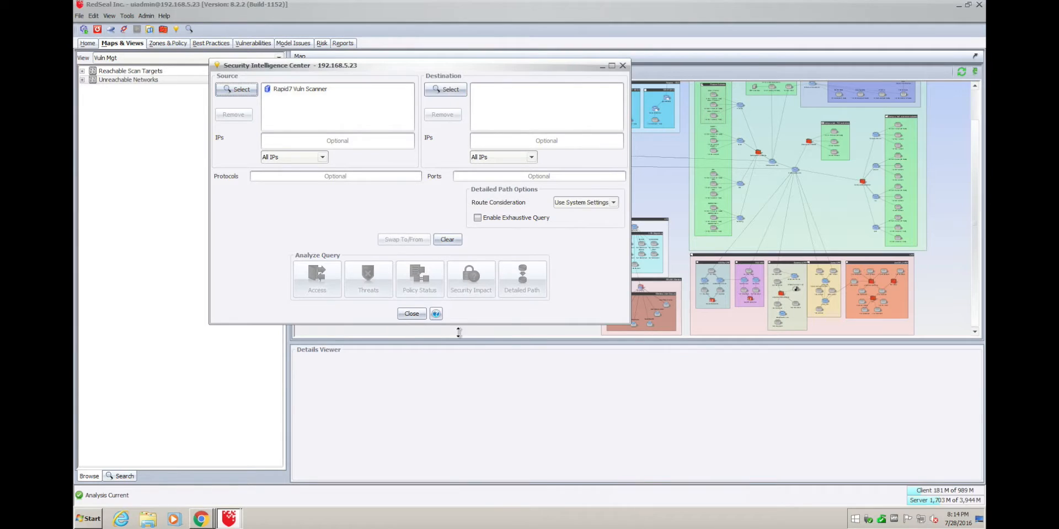
Add the Vuln Mgt view's Unreachable Networks group as the query destination.
{"action": "left_click", "coordinate": [450, 90]}
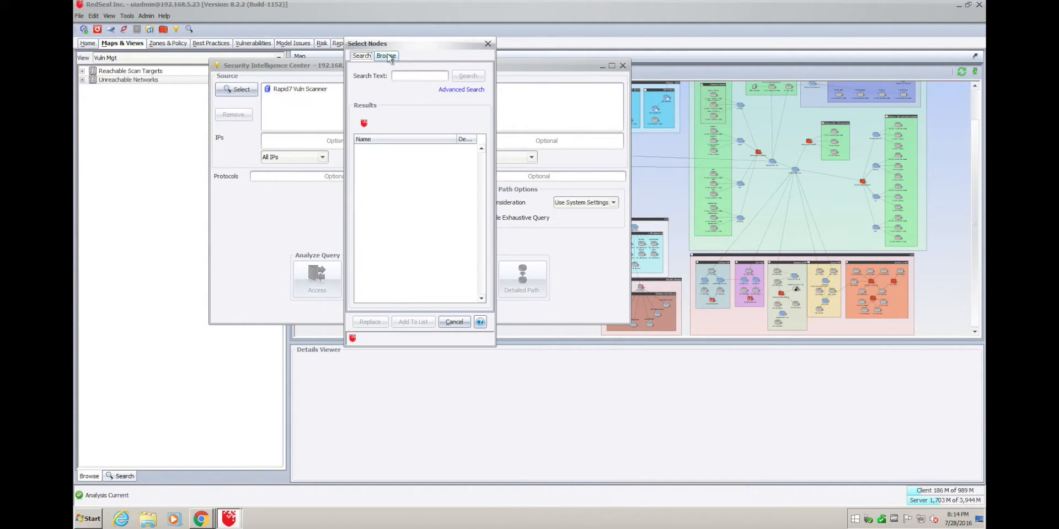
{"action": "left_click", "coordinate": [386, 57]}
{"action": "left_click", "coordinate": [429, 76]}
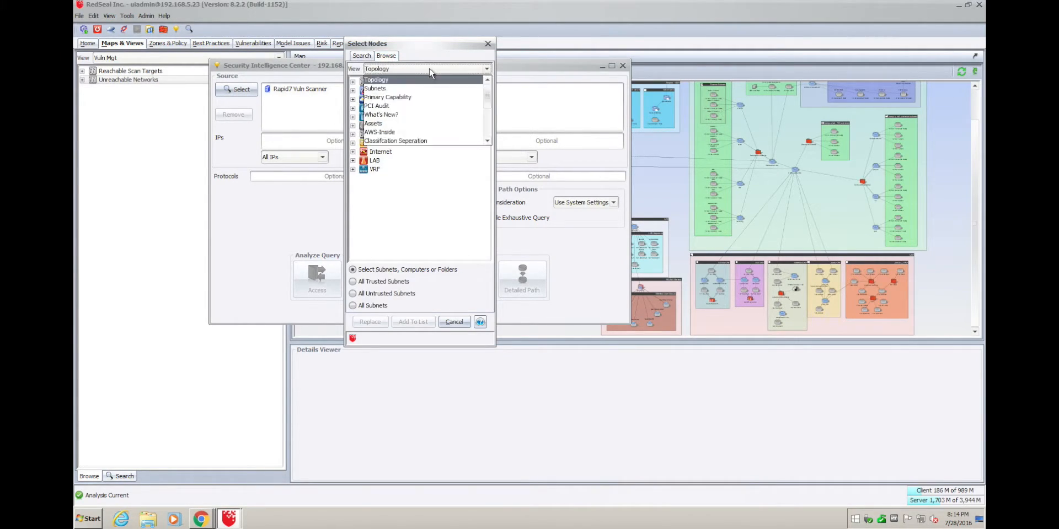
{"action": "scroll", "coordinate": [408, 111], "scroll_direction": "down", "scroll_amount": 2}
{"action": "left_click", "coordinate": [395, 133]}
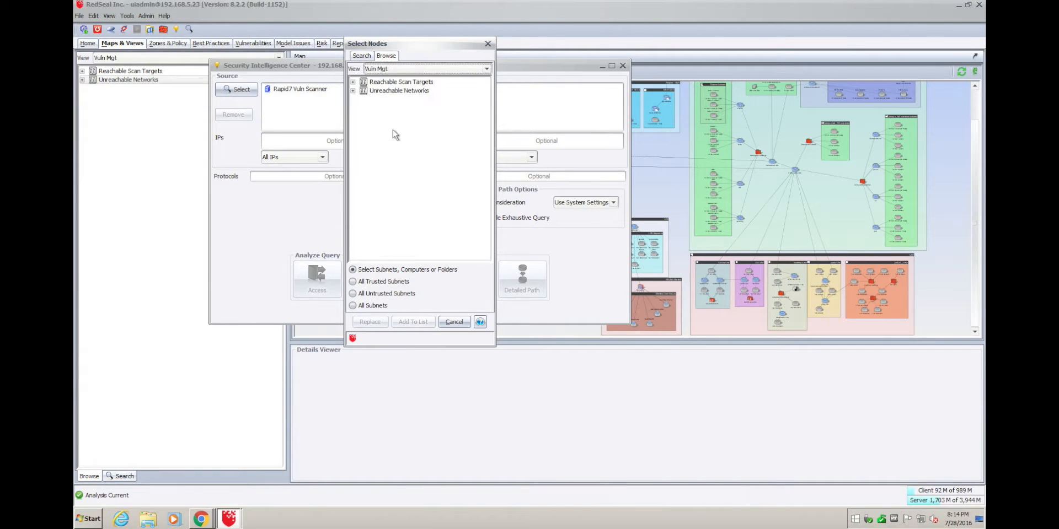
{"action": "left_click", "coordinate": [400, 91]}
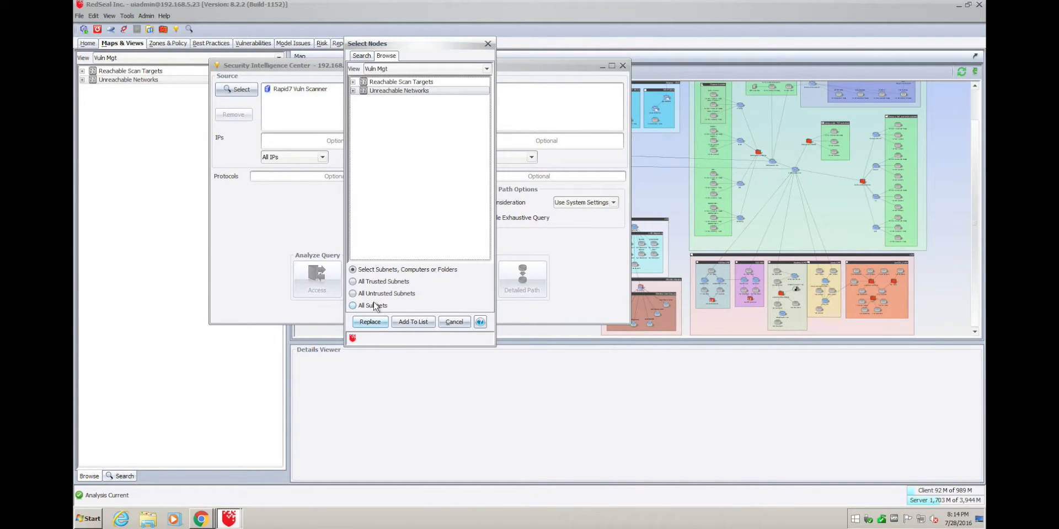
{"action": "left_click", "coordinate": [422, 322]}
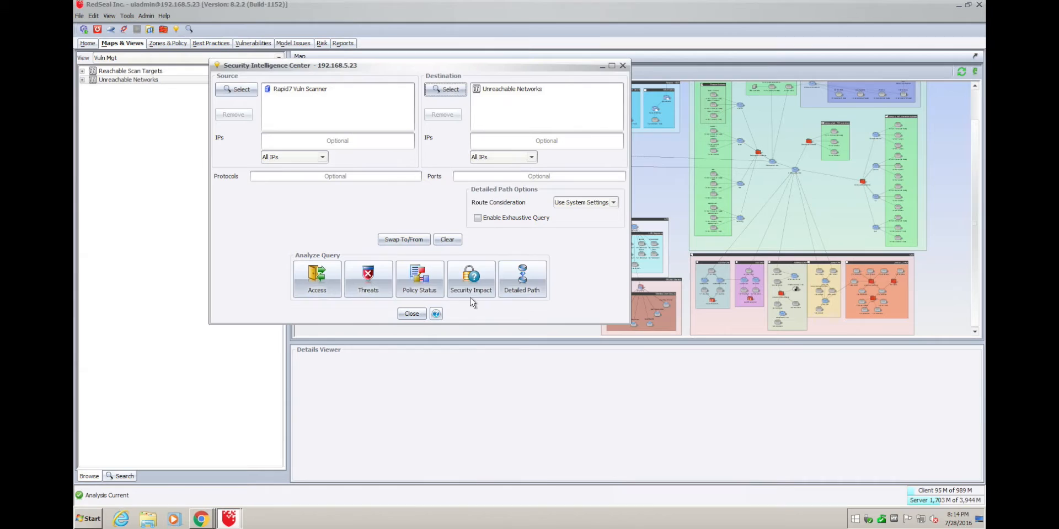
{"action": "left_click", "coordinate": [533, 289]}
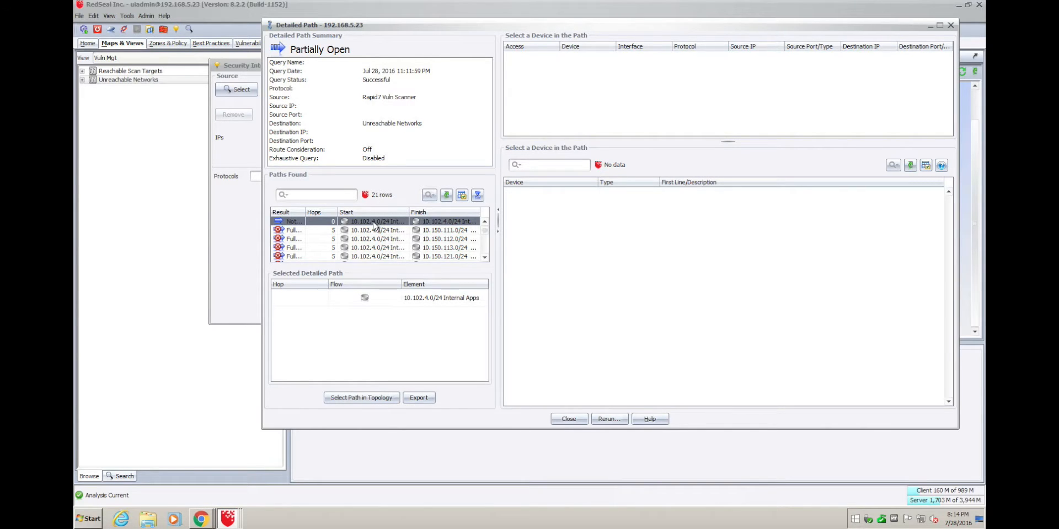
{"action": "left_click", "coordinate": [301, 230]}
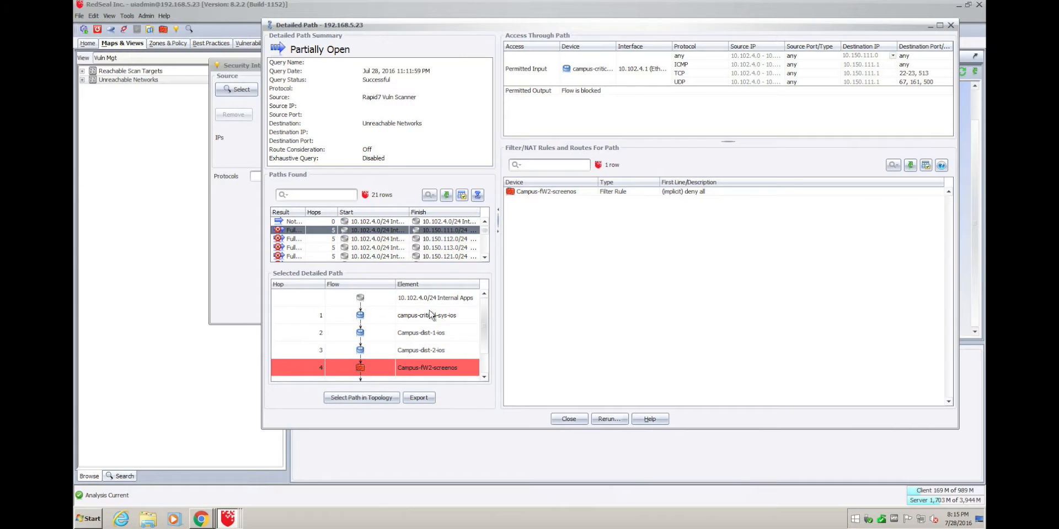
{"action": "left_click", "coordinate": [375, 362]}
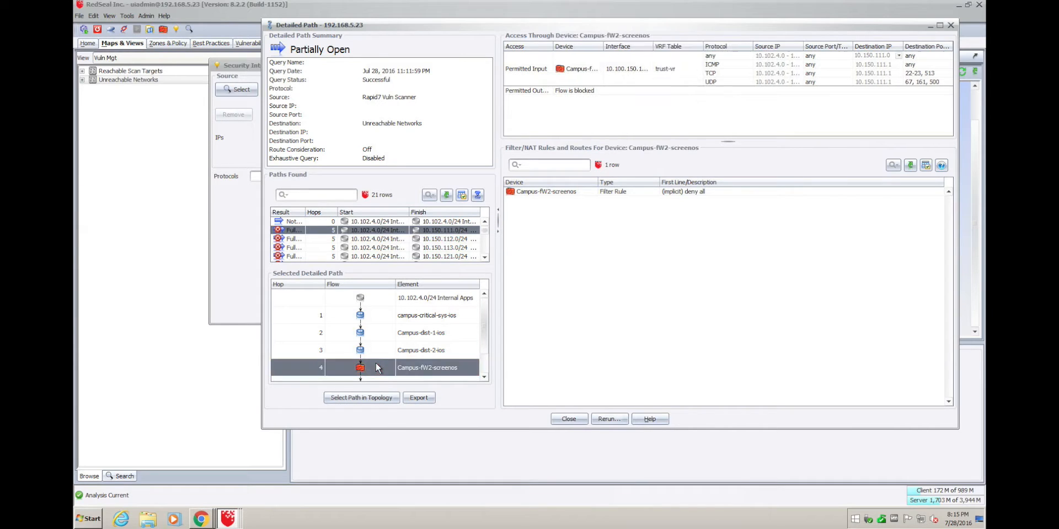
{"action": "left_click", "coordinate": [620, 187]}
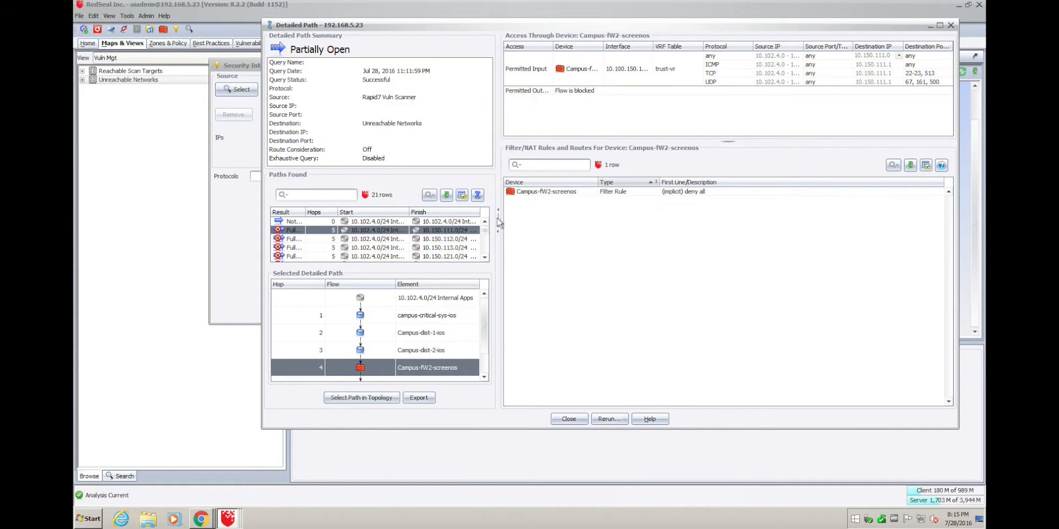
{"action": "left_click", "coordinate": [441, 241]}
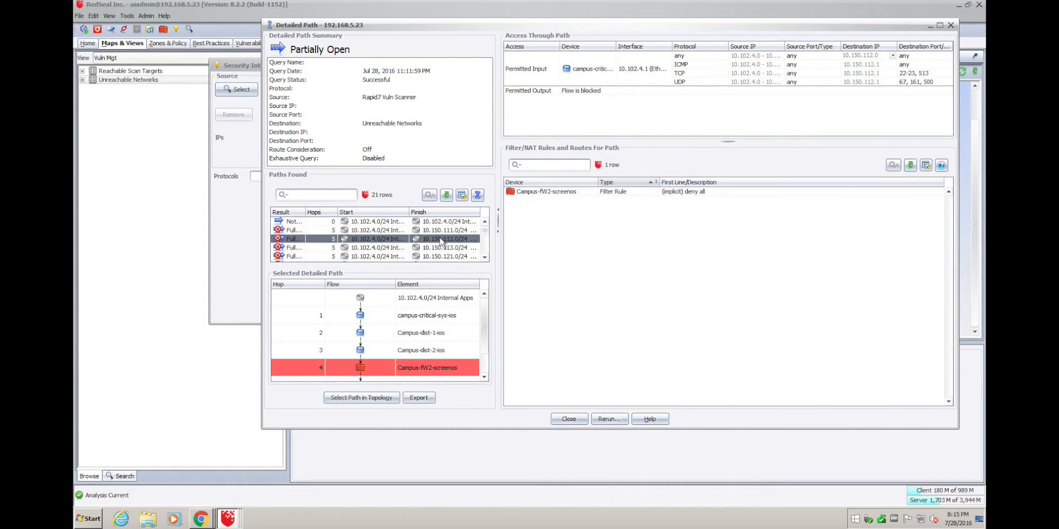
{"action": "key", "text": "Down"}
{"action": "key", "text": "Down"}
{"action": "key", "text": "Down"}
{"action": "key", "text": "Down"}
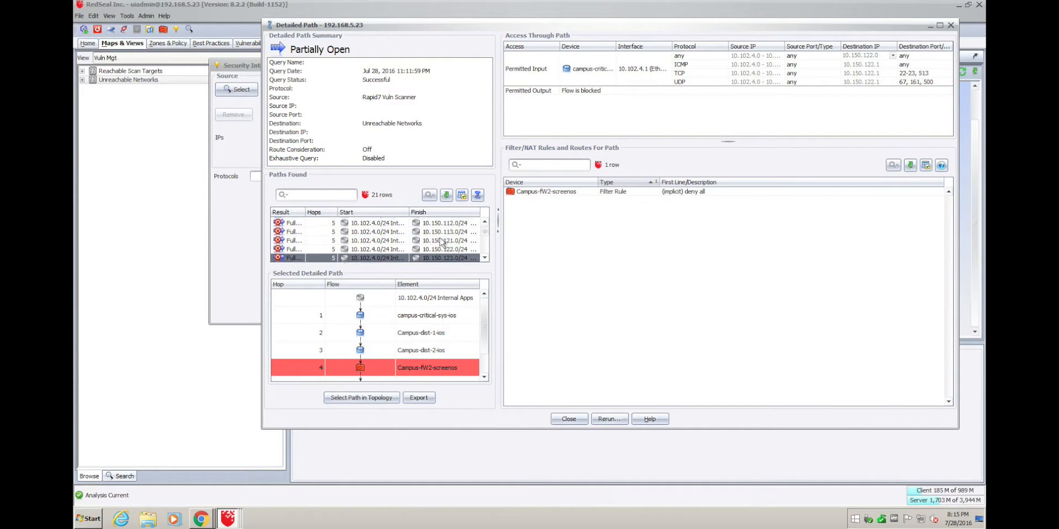
{"action": "left_click", "coordinate": [447, 369]}
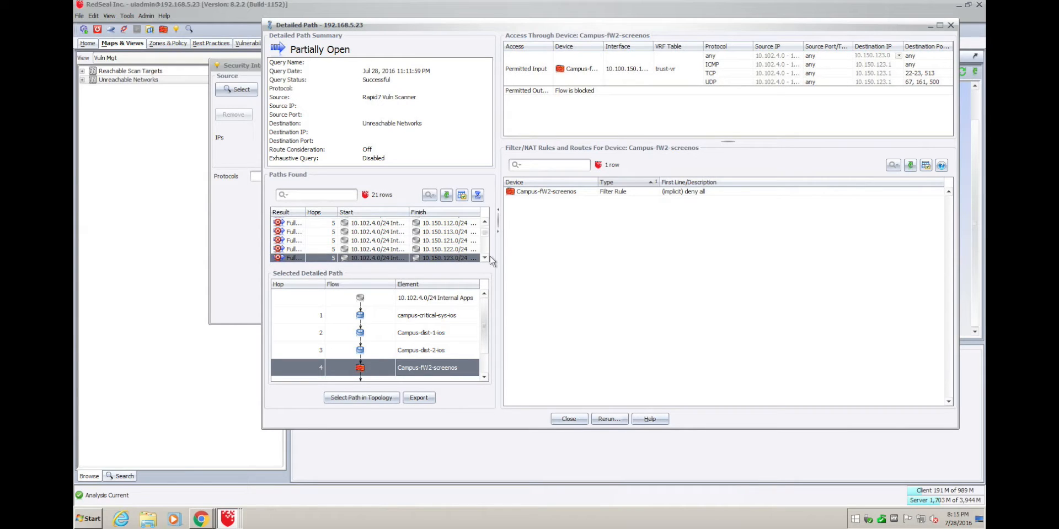
{"action": "key", "text": "Down"}
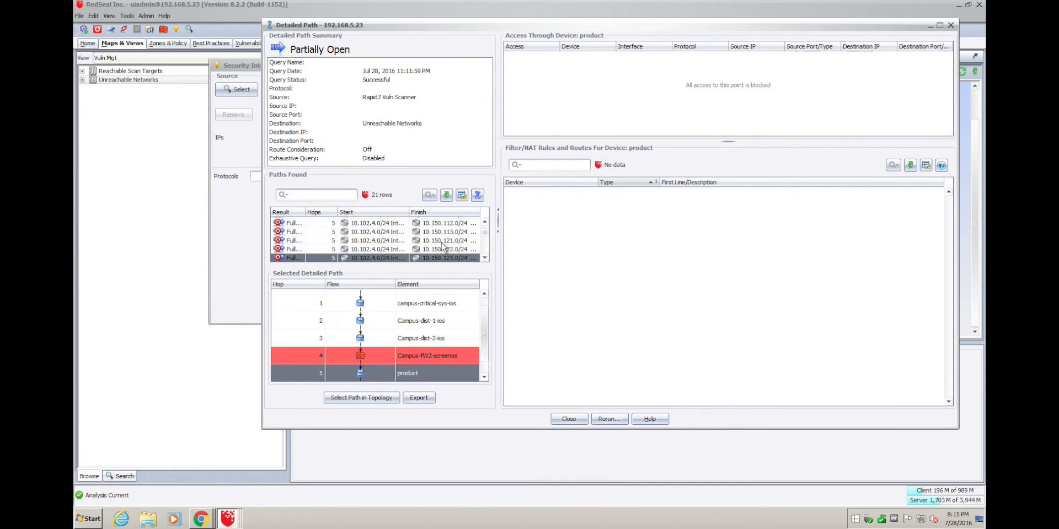
{"action": "left_click", "coordinate": [442, 242]}
{"action": "key", "text": "Down"}
{"action": "key", "text": "Down"}
{"action": "key", "text": "Down"}
{"action": "key", "text": "Down"}
{"action": "key", "text": "Down"}
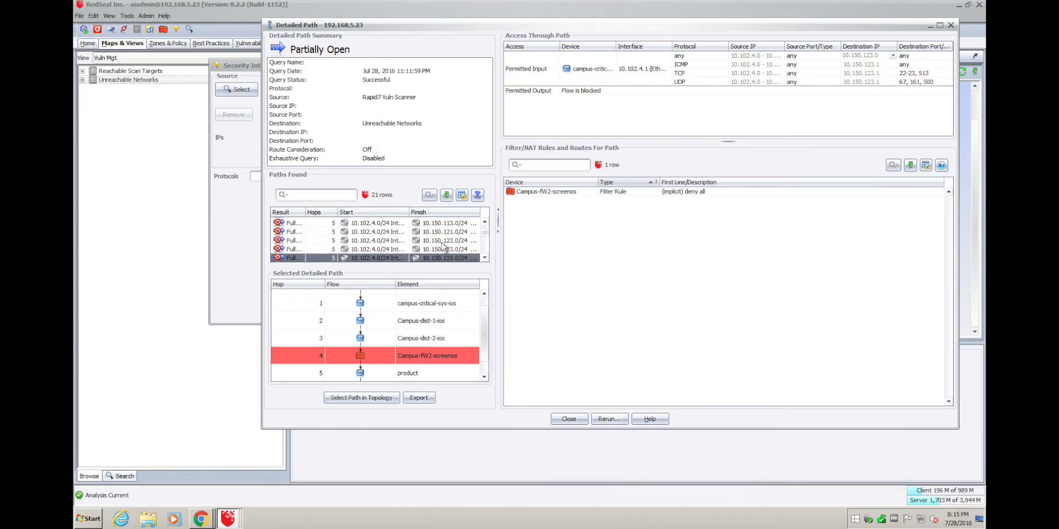
{"action": "key", "text": "Down"}
{"action": "key", "text": "Down"}
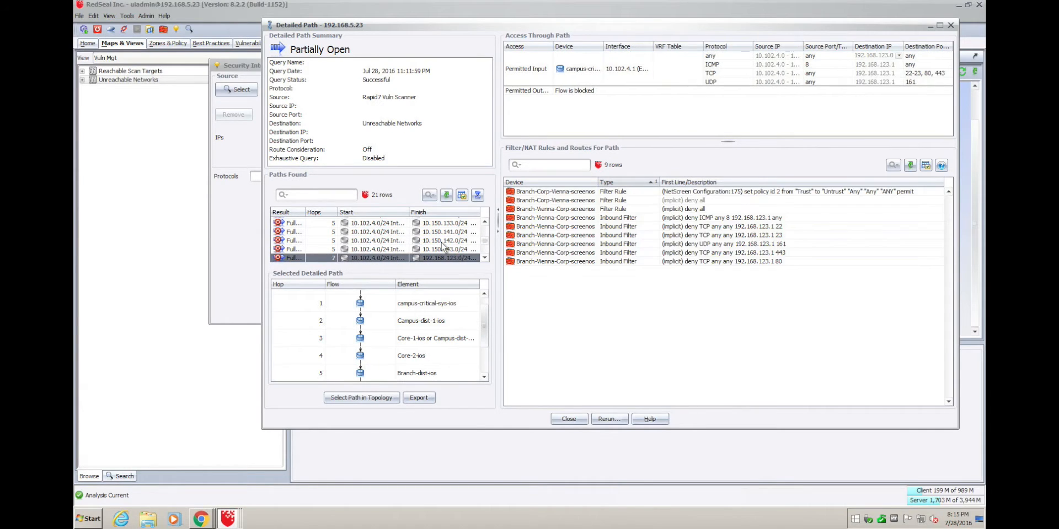
{"action": "left_click", "coordinate": [442, 249]}
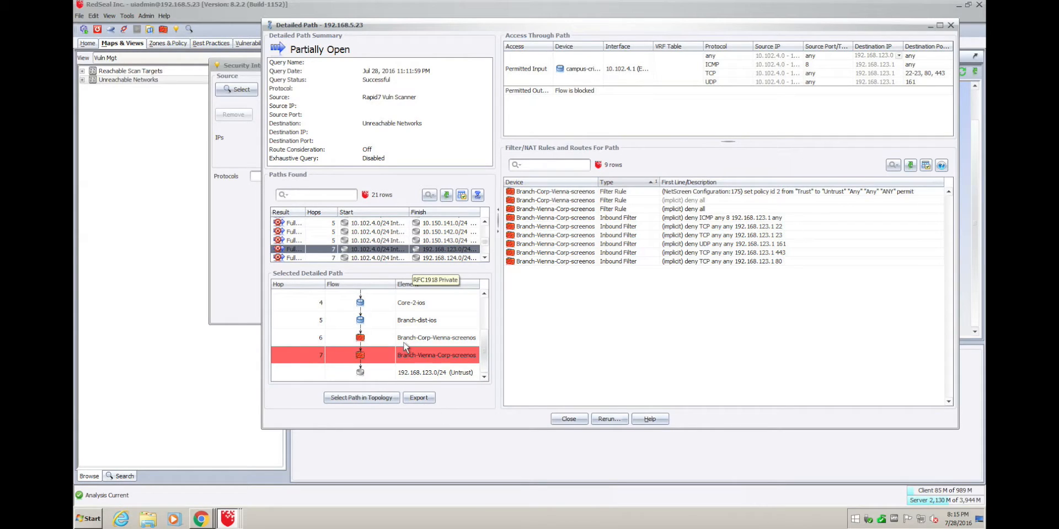
{"action": "left_click", "coordinate": [405, 342]}
{"action": "left_click", "coordinate": [423, 357]}
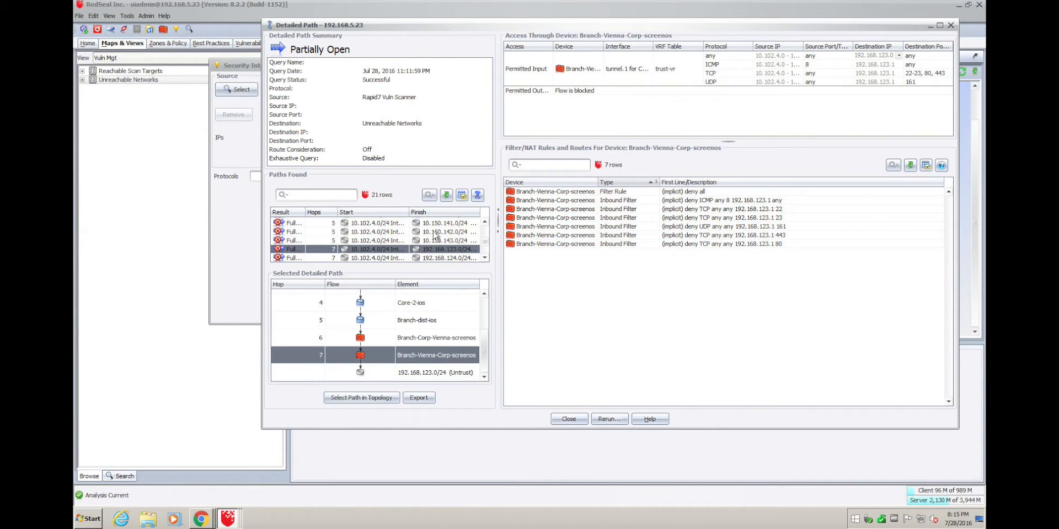
{"action": "scroll", "coordinate": [435, 235], "scroll_direction": "down", "scroll_amount": 2}
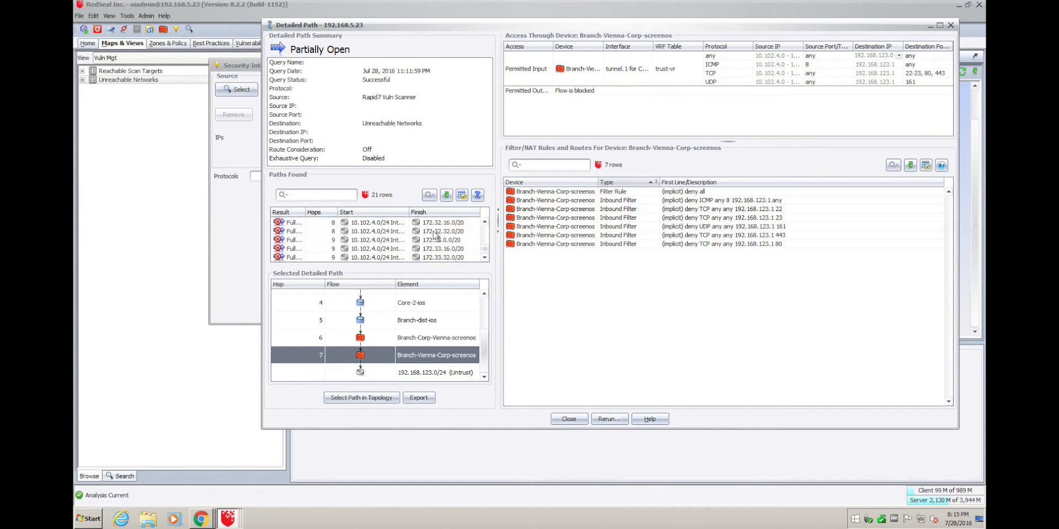
{"action": "left_click", "coordinate": [293, 224]}
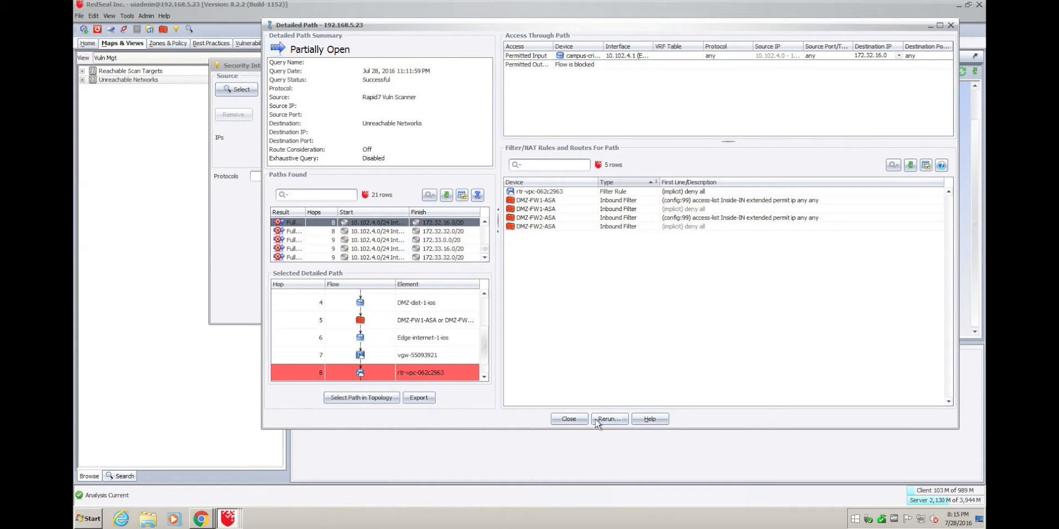
{"action": "left_click", "coordinate": [577, 421]}
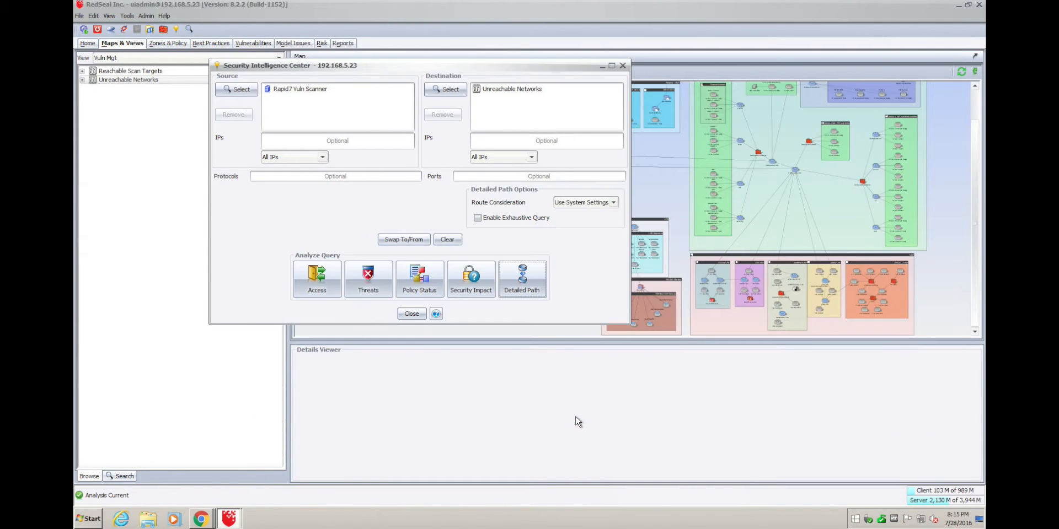
Close the Security Intelligence Center and show the Rapid7 Vuln Scanner's details below the map.
{"action": "left_click", "coordinate": [411, 313]}
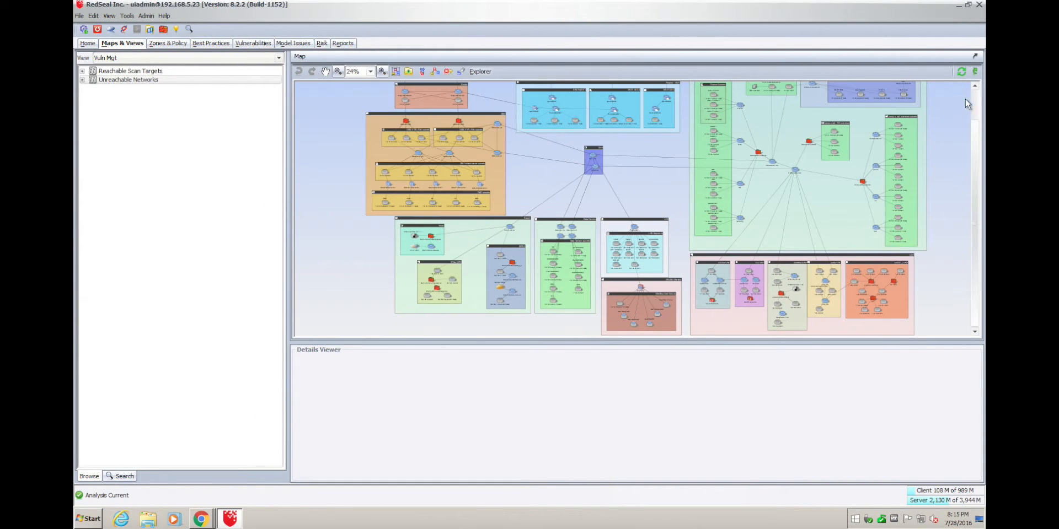
{"action": "left_click", "coordinate": [974, 86]}
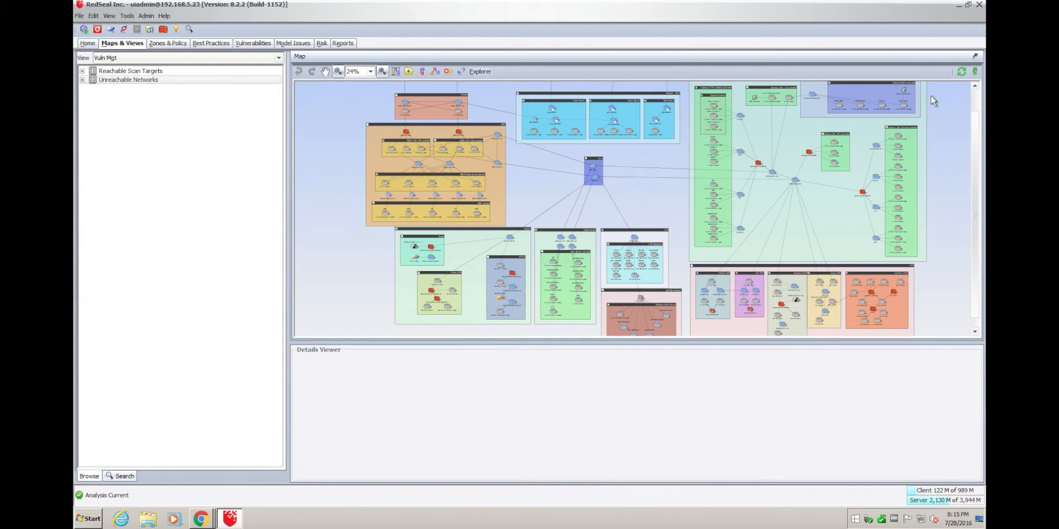
{"action": "left_click_drag", "start_coordinate": [931, 94], "coordinate": [895, 114]}
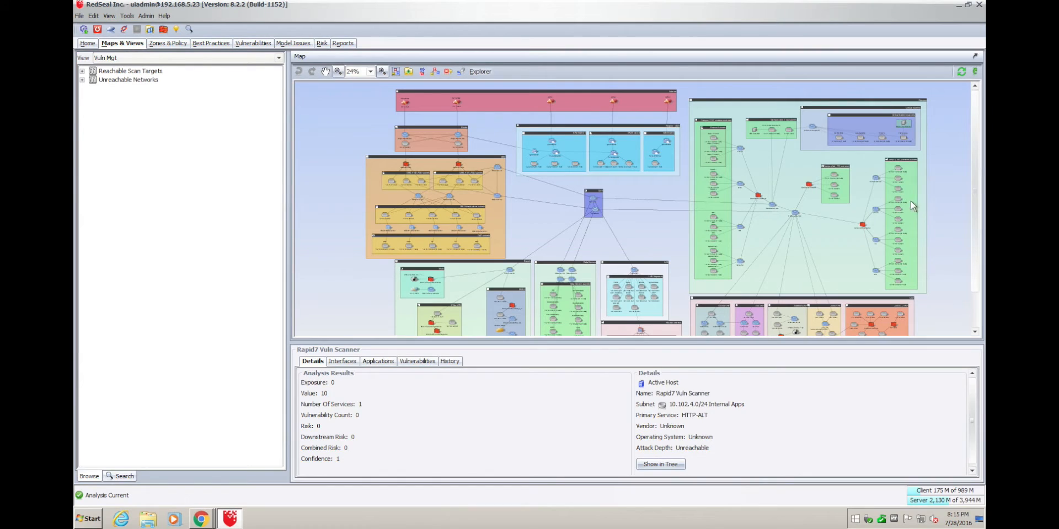